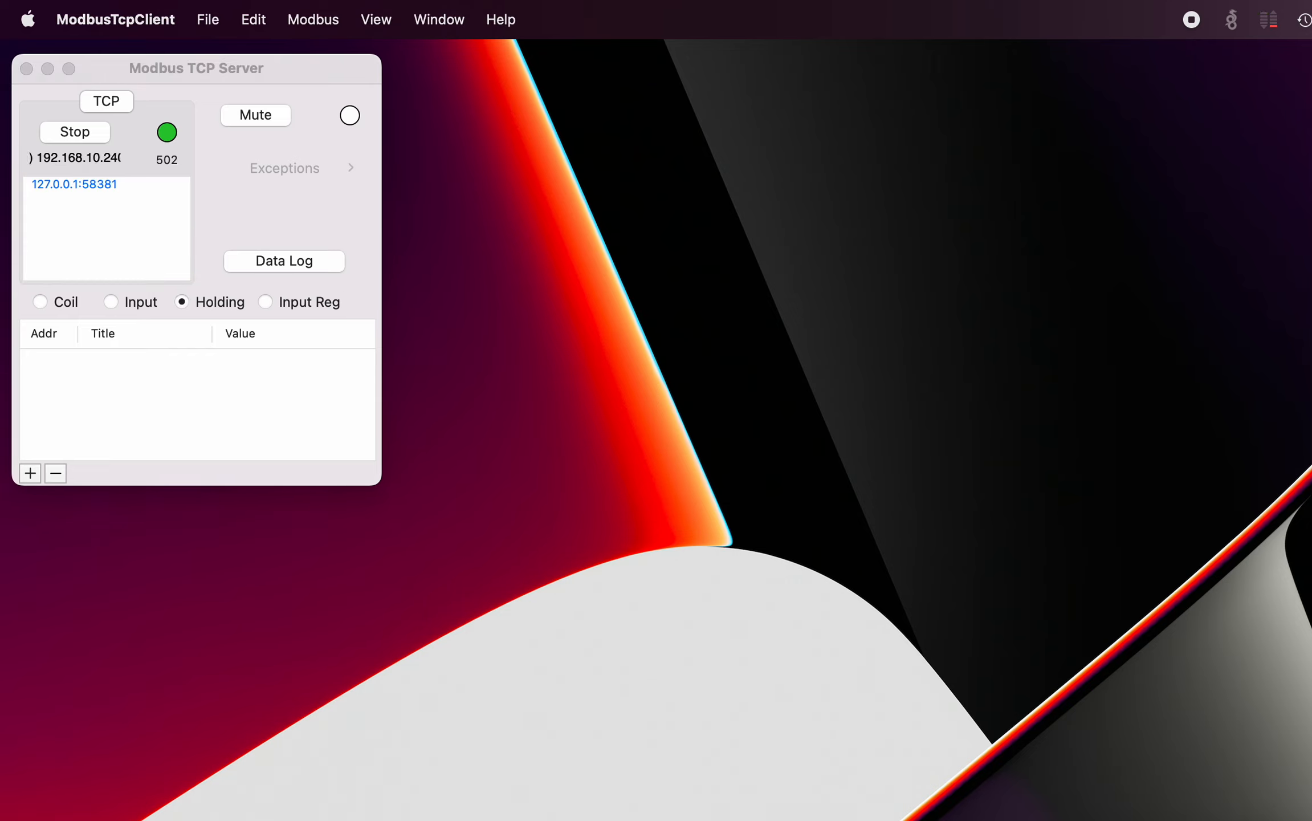
# Step: Place the Modbus TCP Client window beside the server window and send two single read requests
pyautogui.moveTo(1298, 820); pyautogui.dragTo(979, 97)
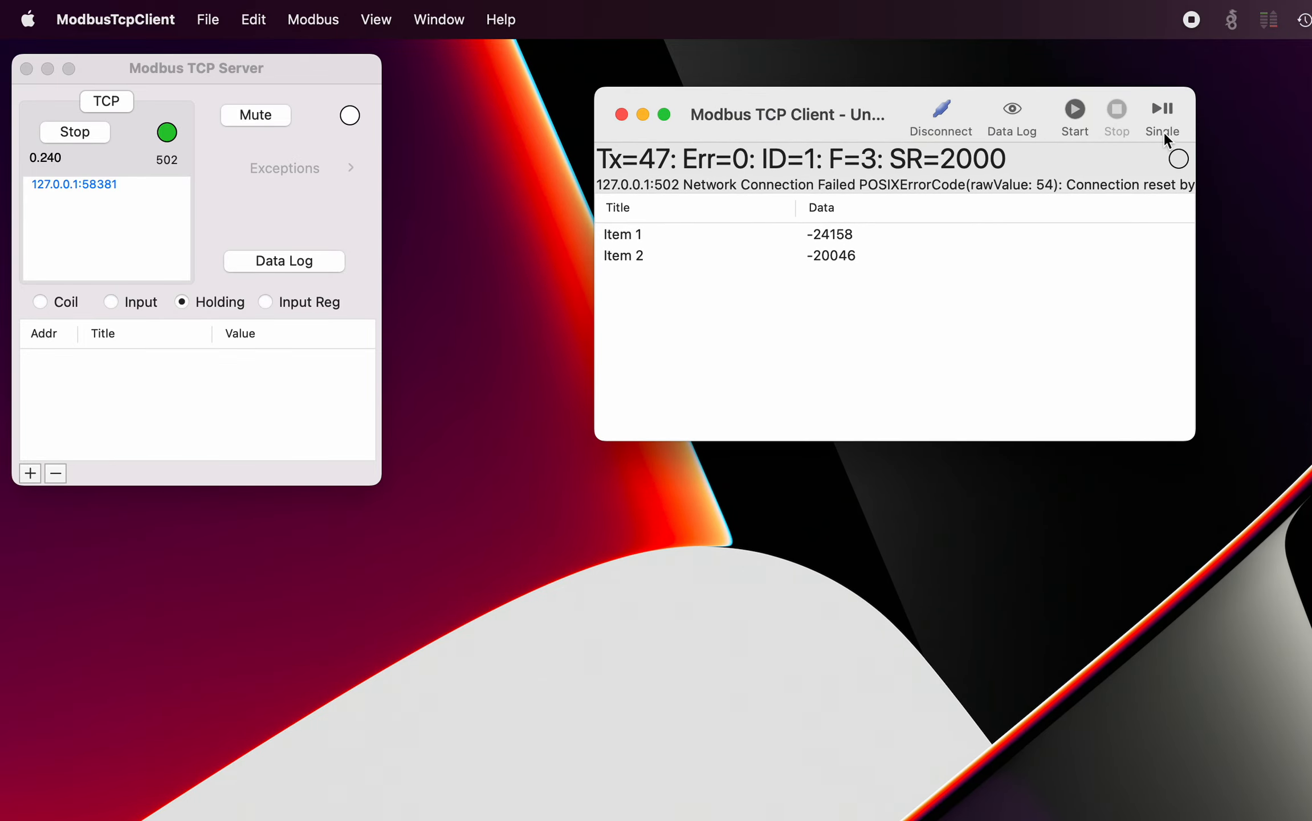
pyautogui.click(1163, 110)
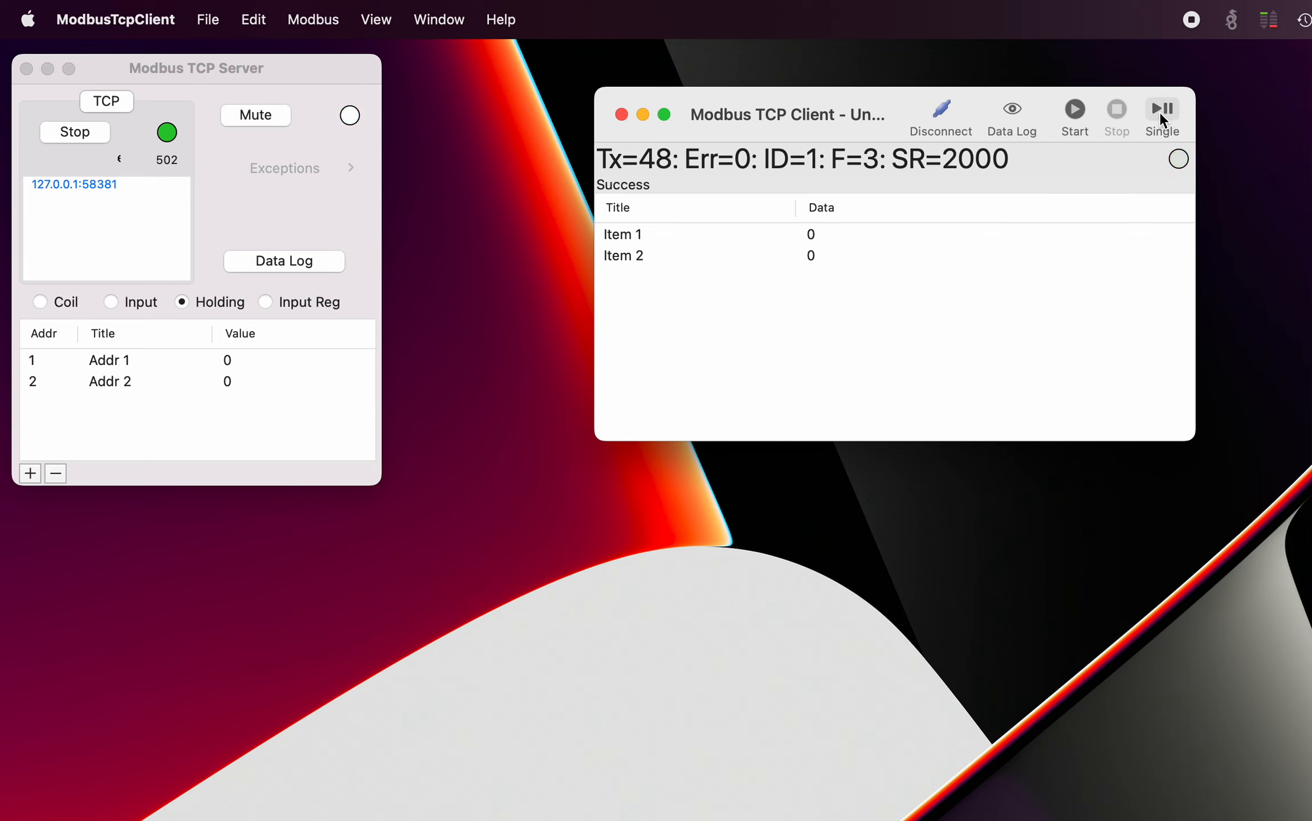
pyautogui.click(1167, 114)
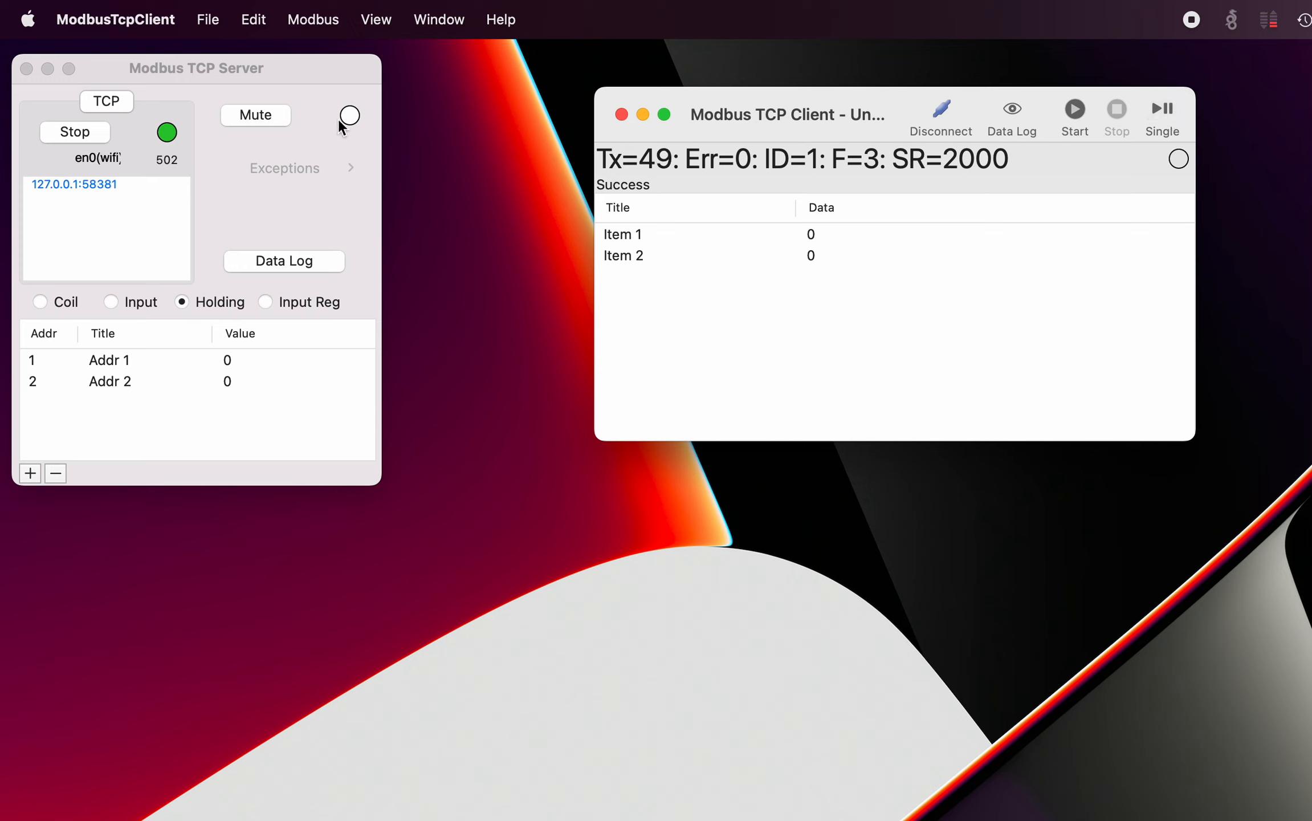
# Step: Mute the Modbus TCP server and send it a single request from the client
pyautogui.click(255, 118)
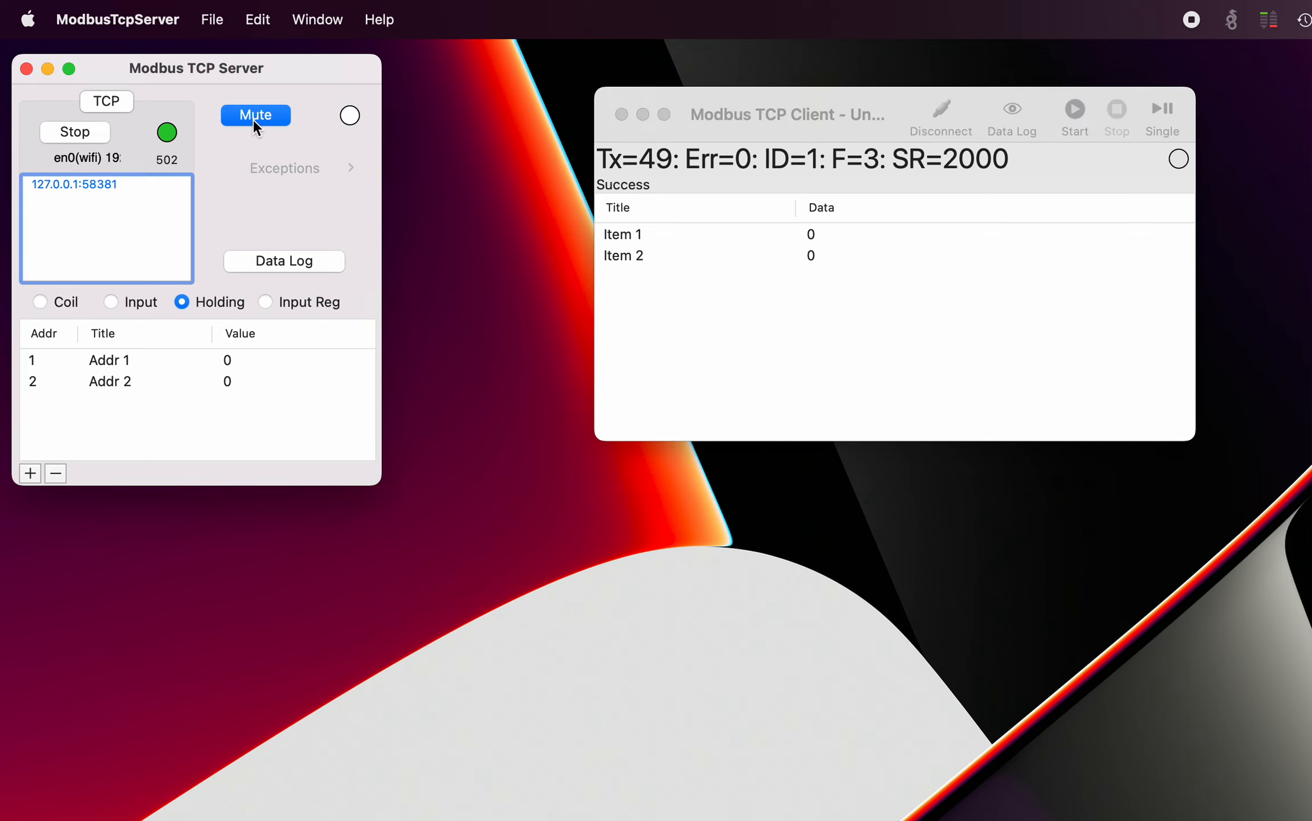
pyautogui.click(1163, 112)
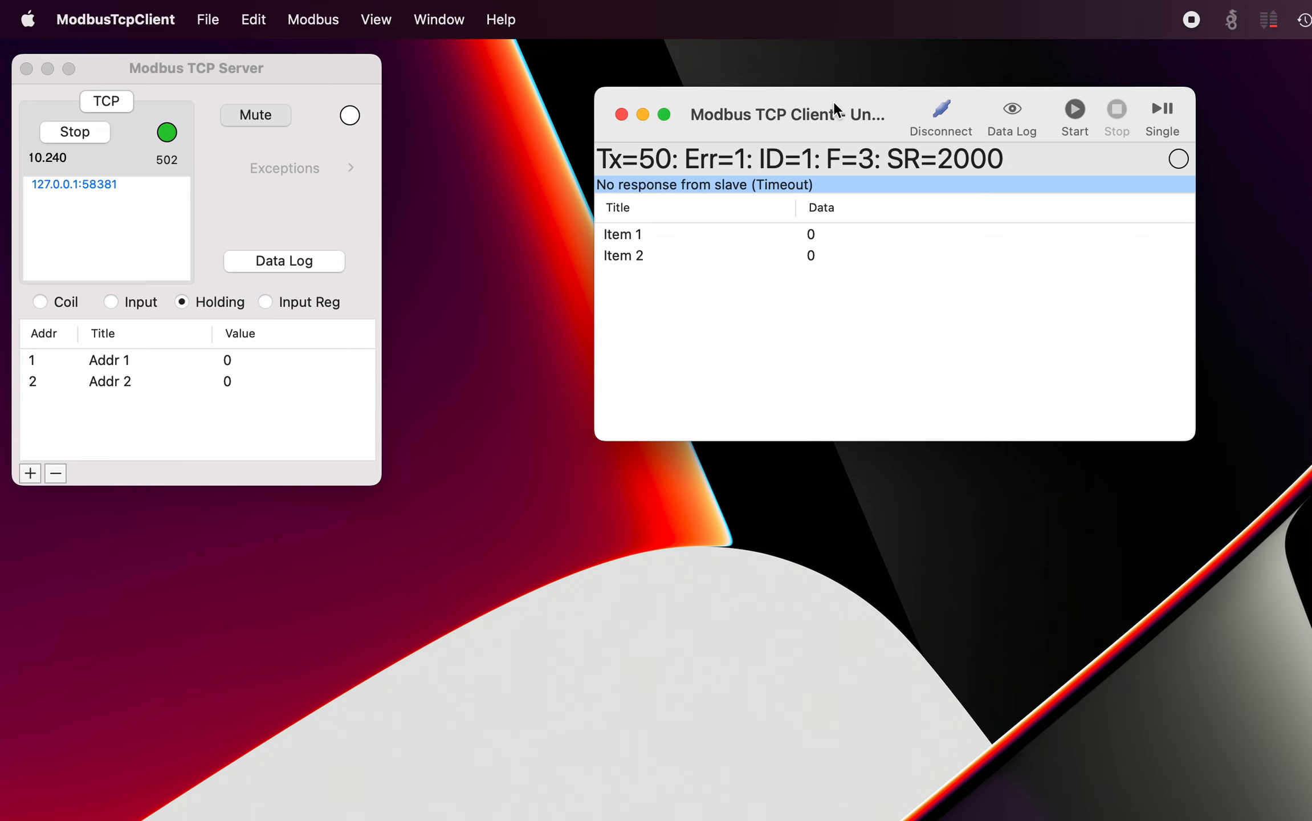
# Step: Open the server's data log and arrange it and the client window so neither covers the other's contents or the server window
pyautogui.moveTo(843, 95); pyautogui.dragTo(926, 89)
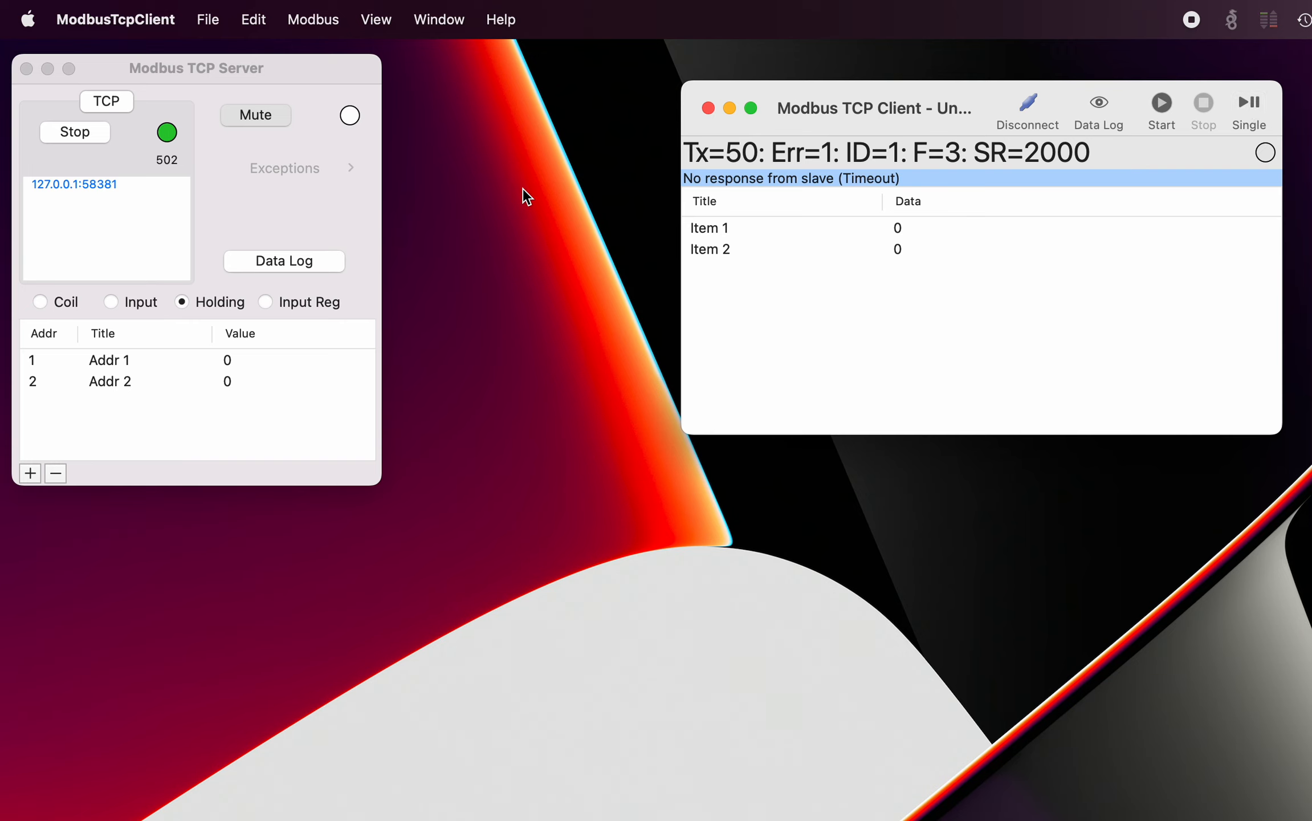
pyautogui.click(292, 260)
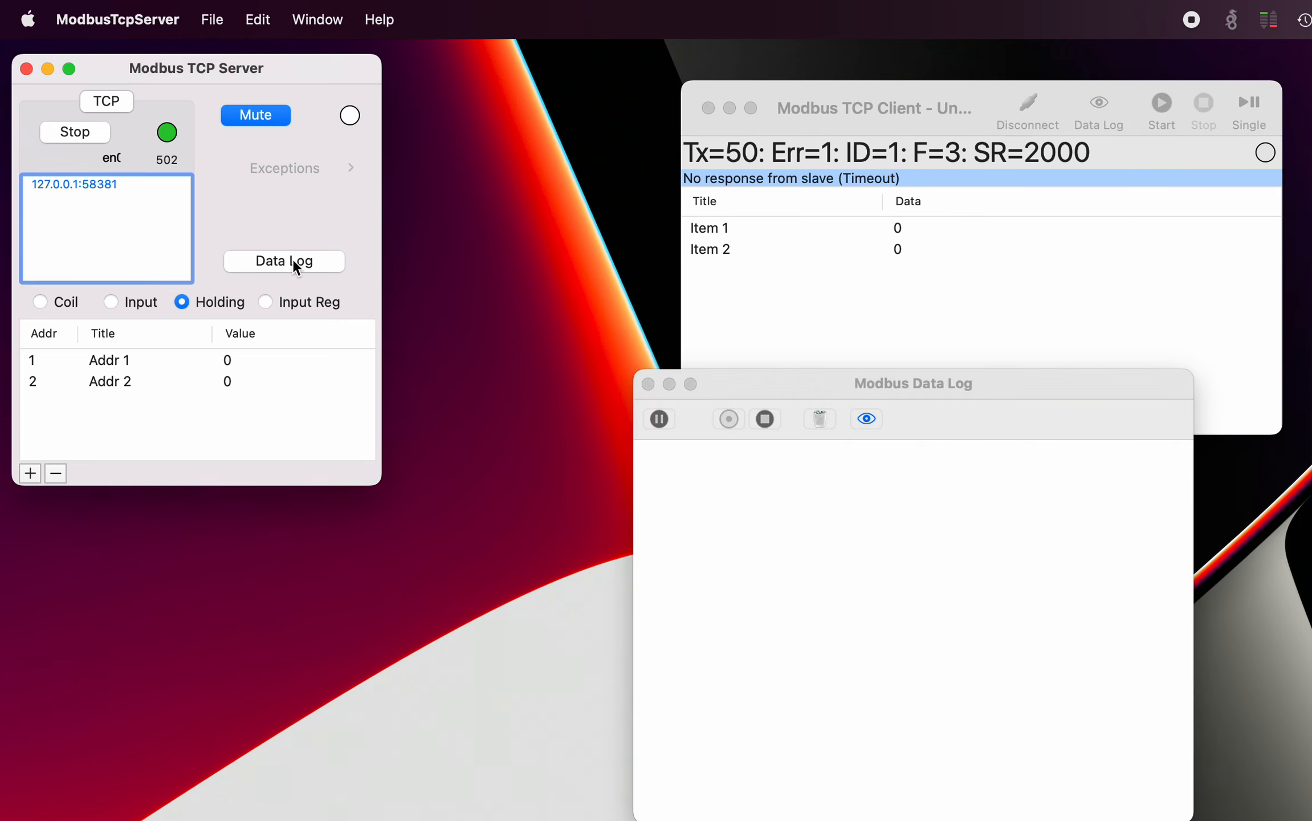
pyautogui.moveTo(841, 383); pyautogui.dragTo(546, 218)
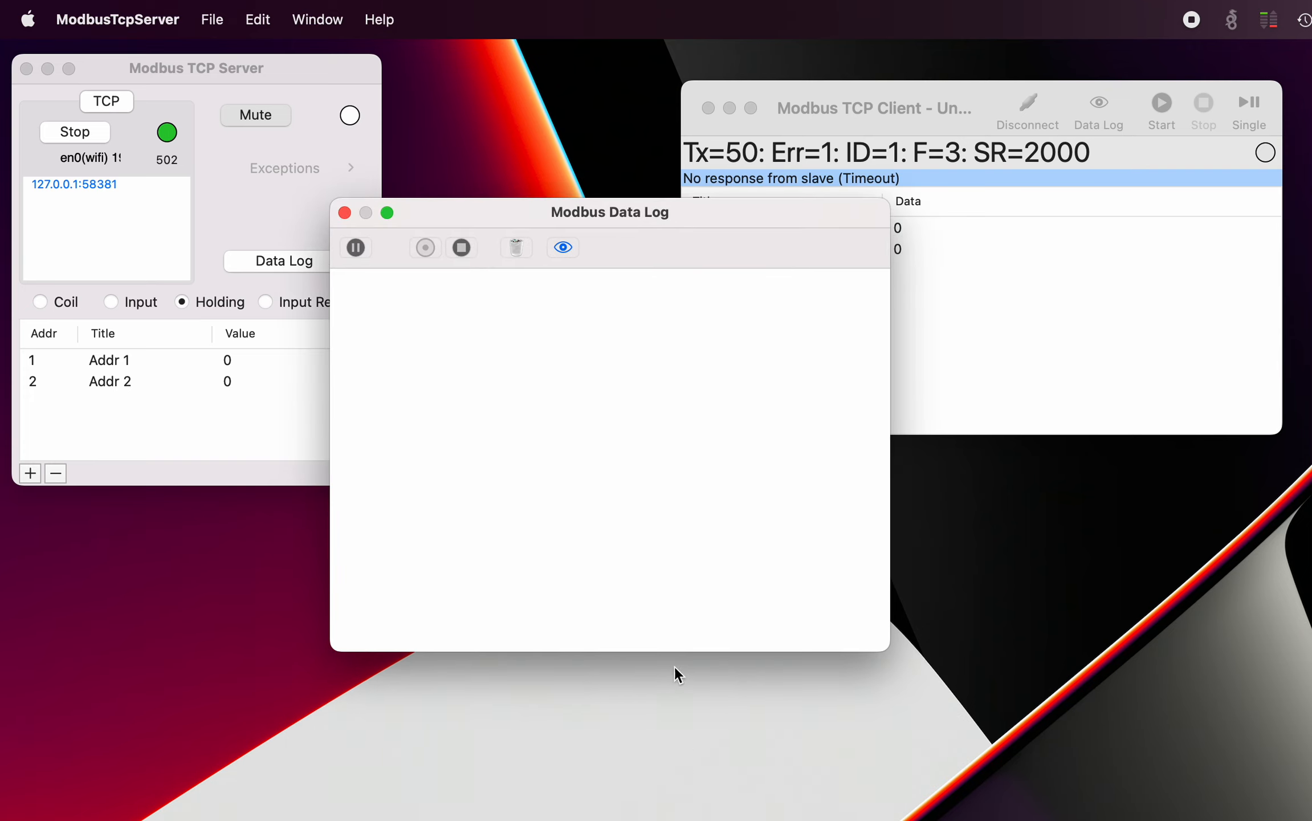
pyautogui.moveTo(667, 650); pyautogui.dragTo(668, 599)
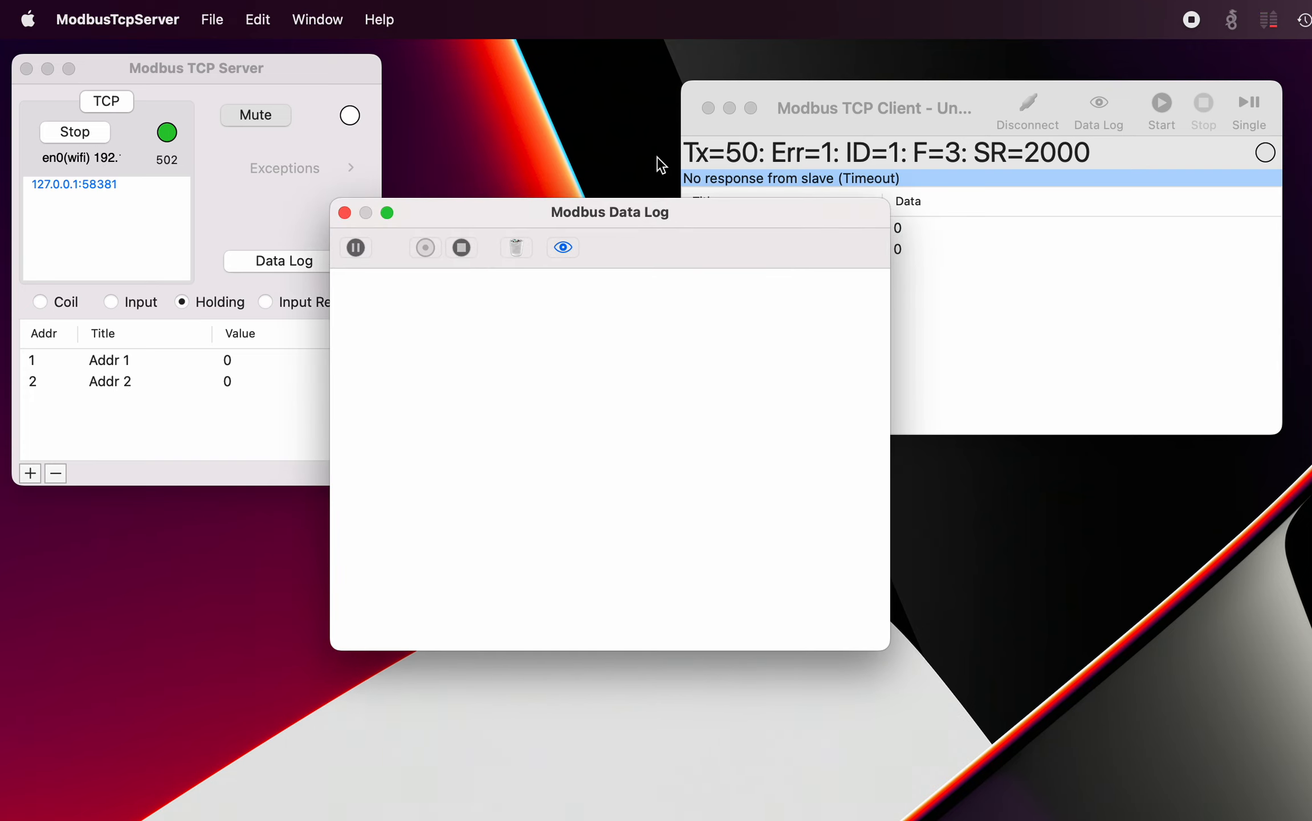
pyautogui.moveTo(683, 215); pyautogui.dragTo(630, 503)
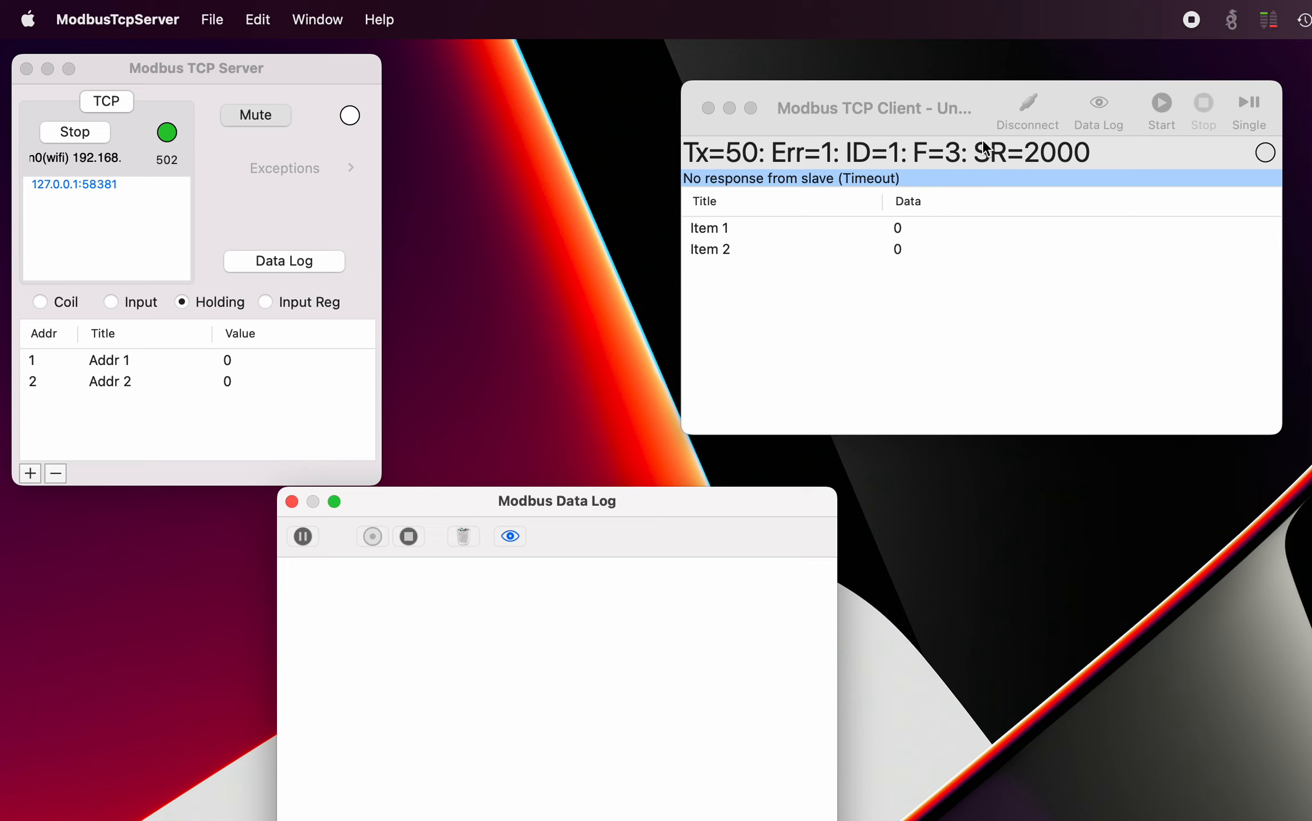
# Step: Send another single request to the muted server for logging, and unmute the server
pyautogui.click(1254, 100)
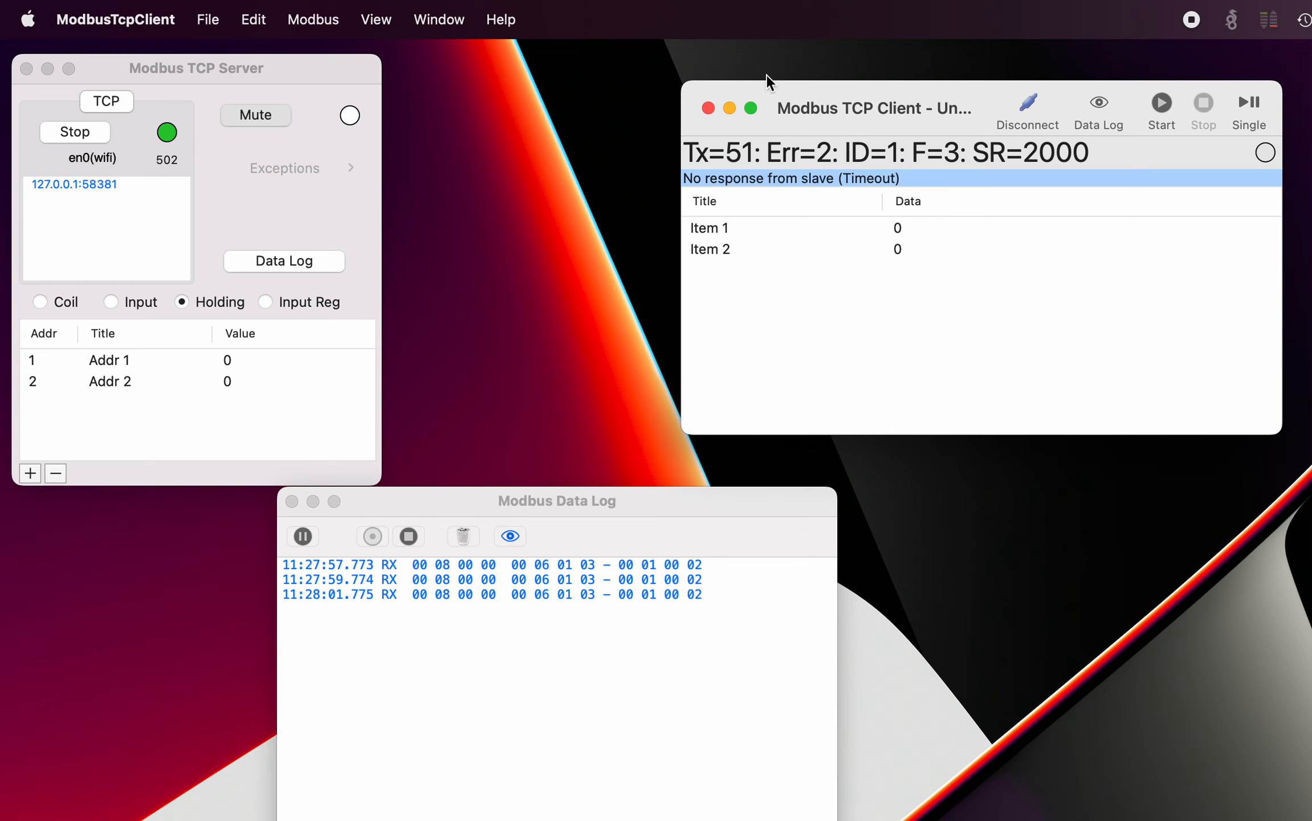
pyautogui.click(332, 86)
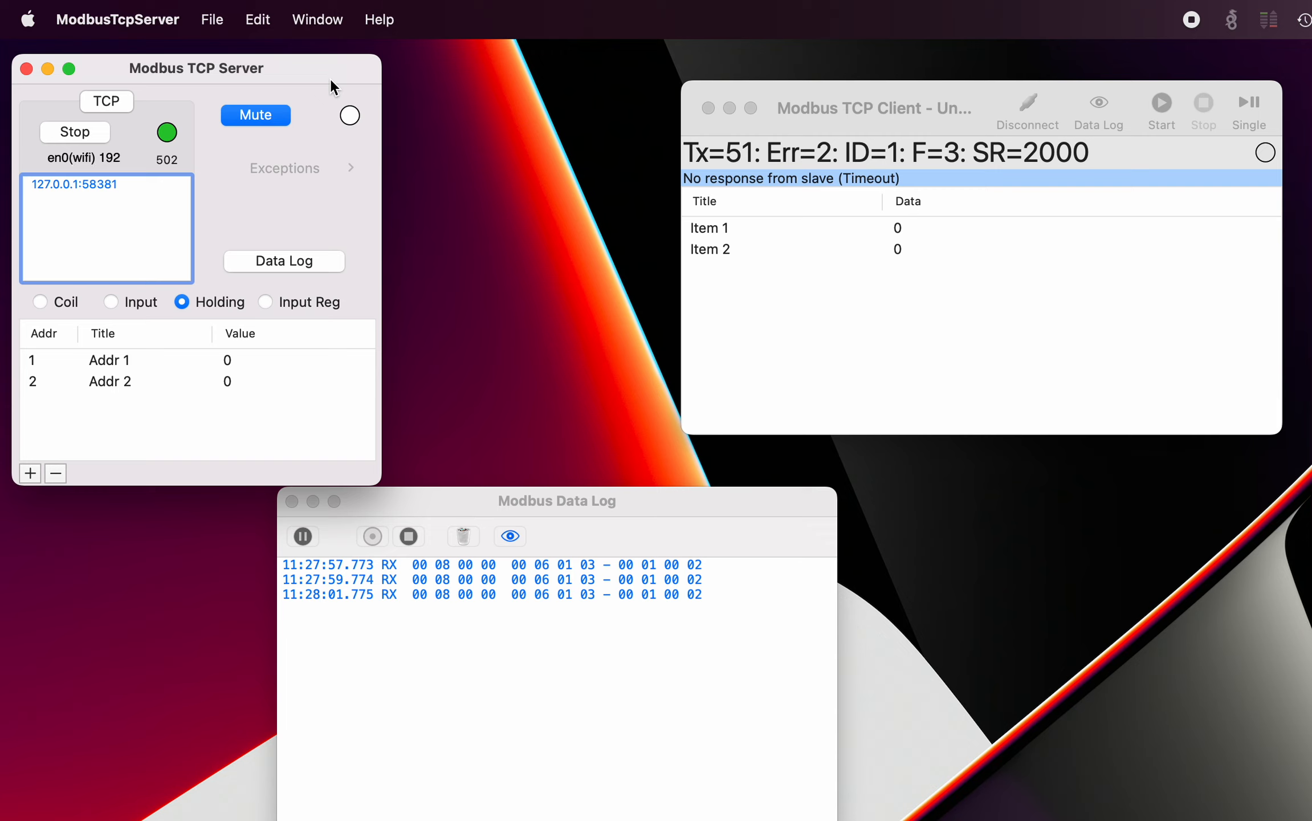
pyautogui.click(247, 114)
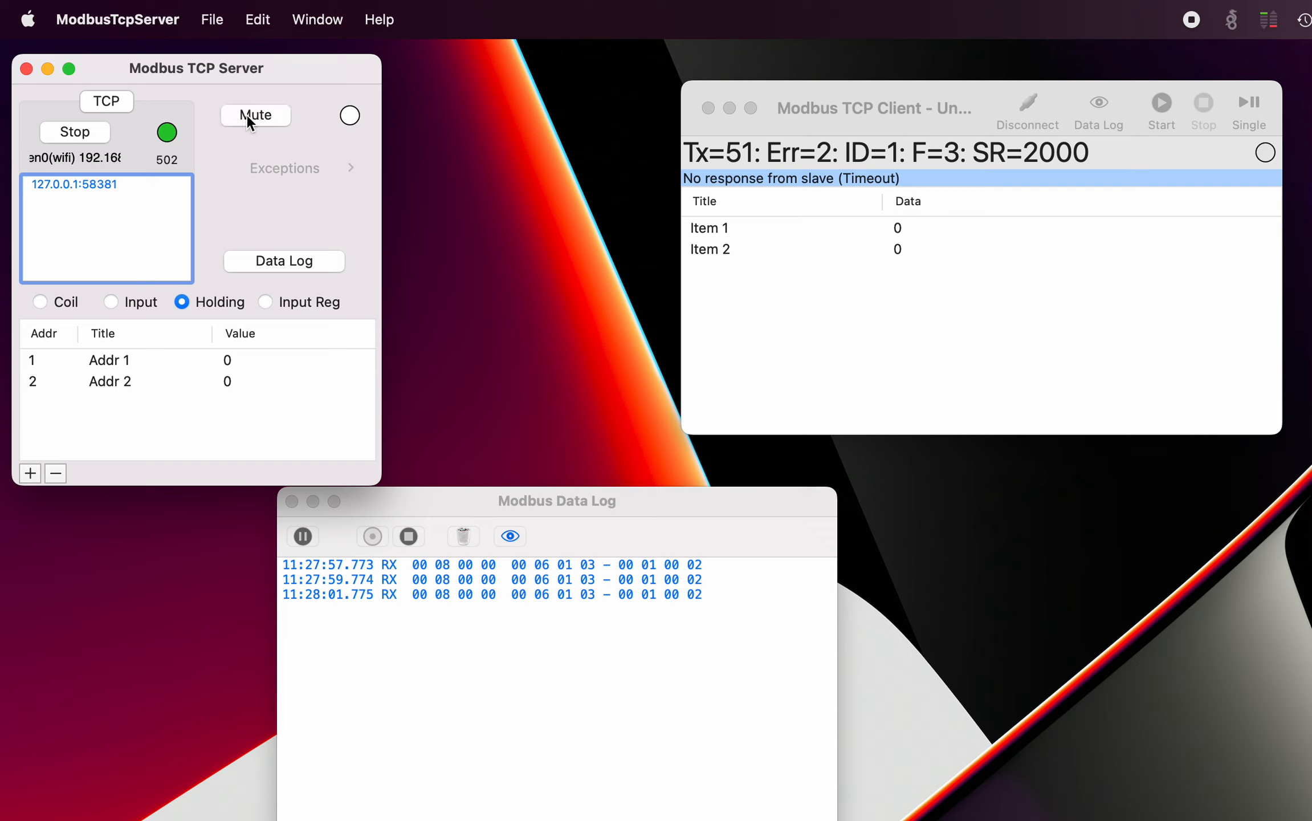
# Step: Enable Simulate Modbus Exception in the server's exception configuration and send a single request from the client
pyautogui.click(351, 168)
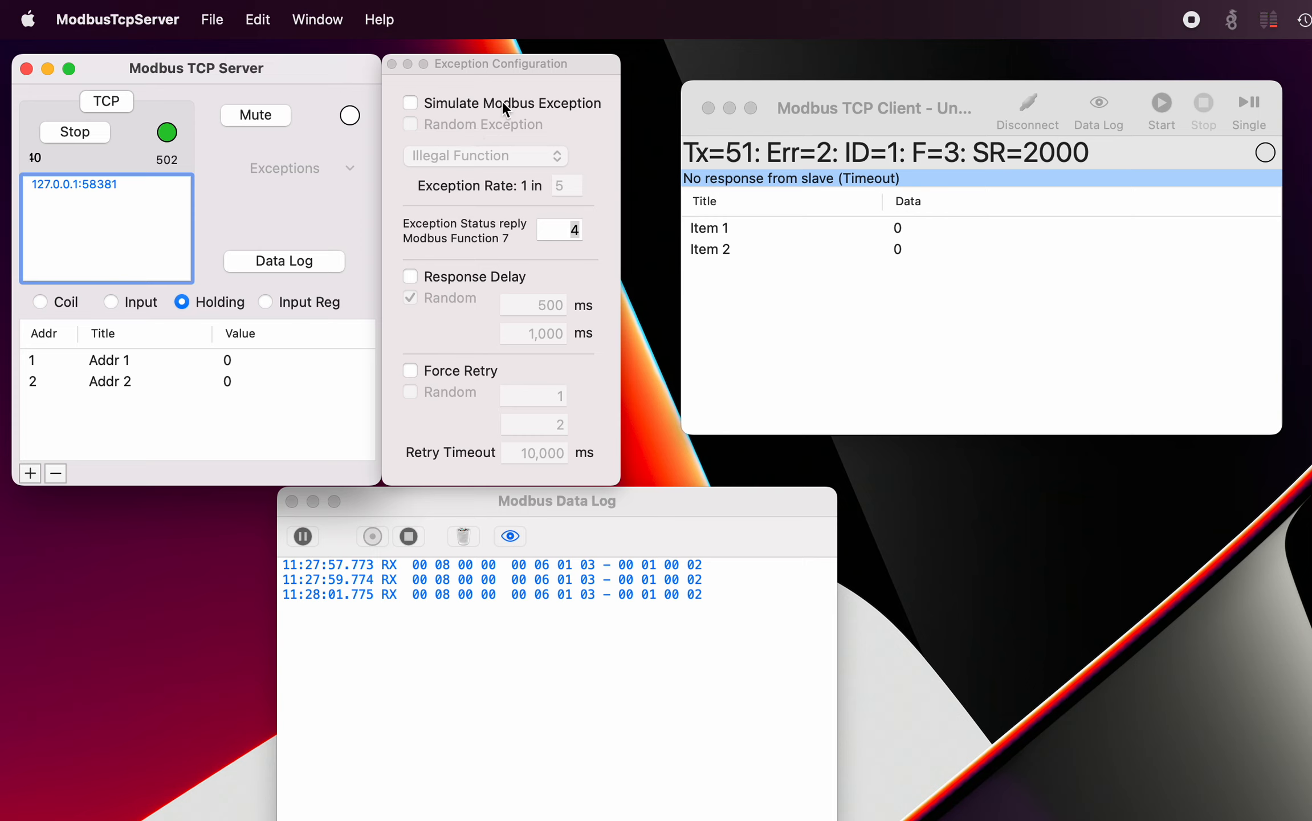
pyautogui.click(411, 103)
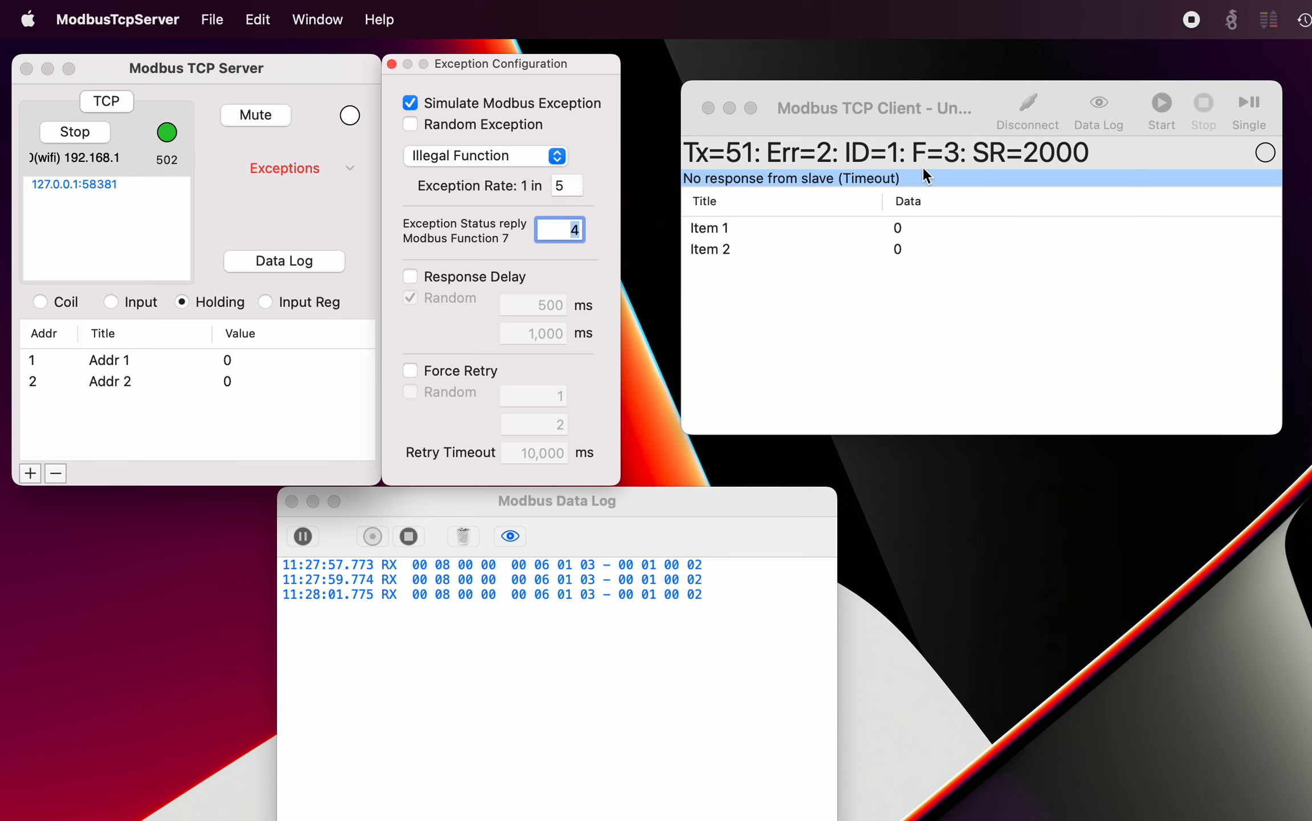
pyautogui.click(978, 83)
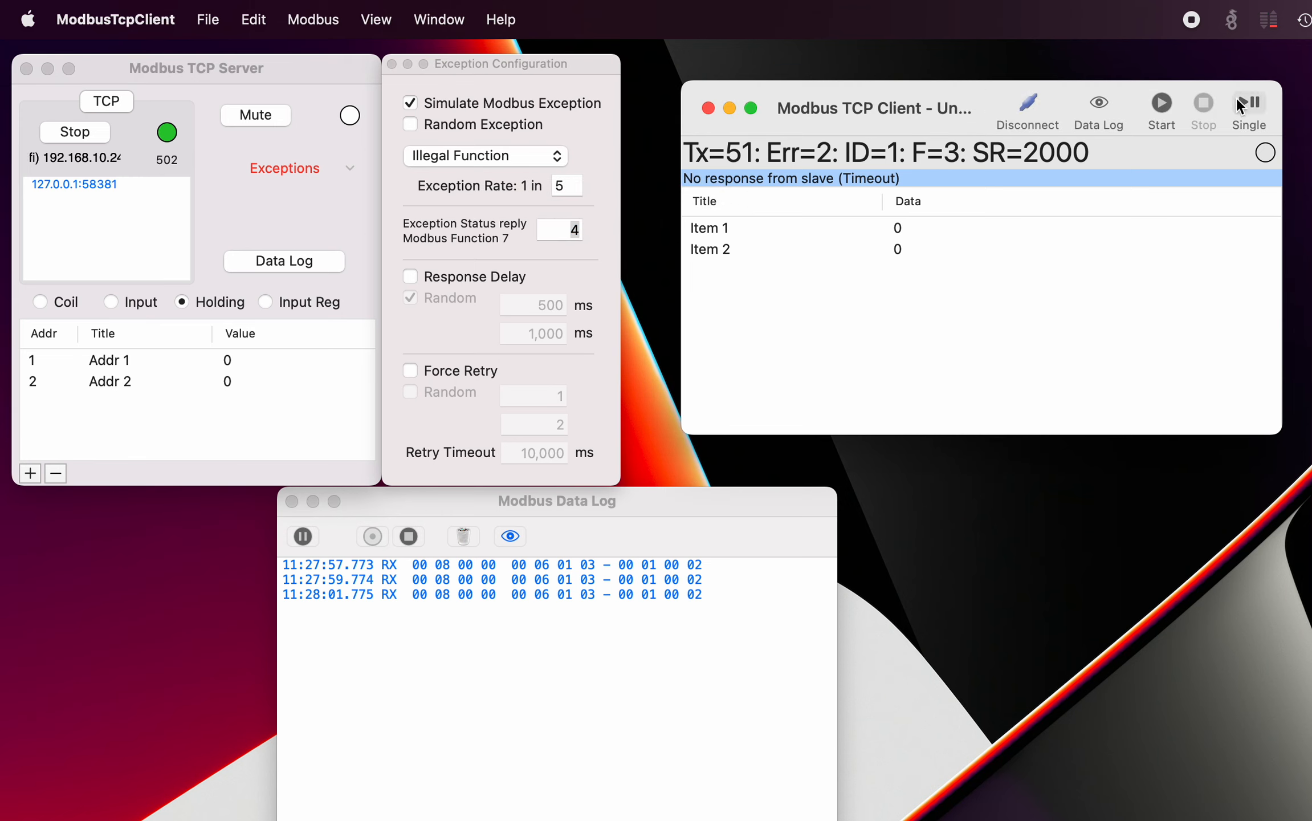
pyautogui.click(1251, 104)
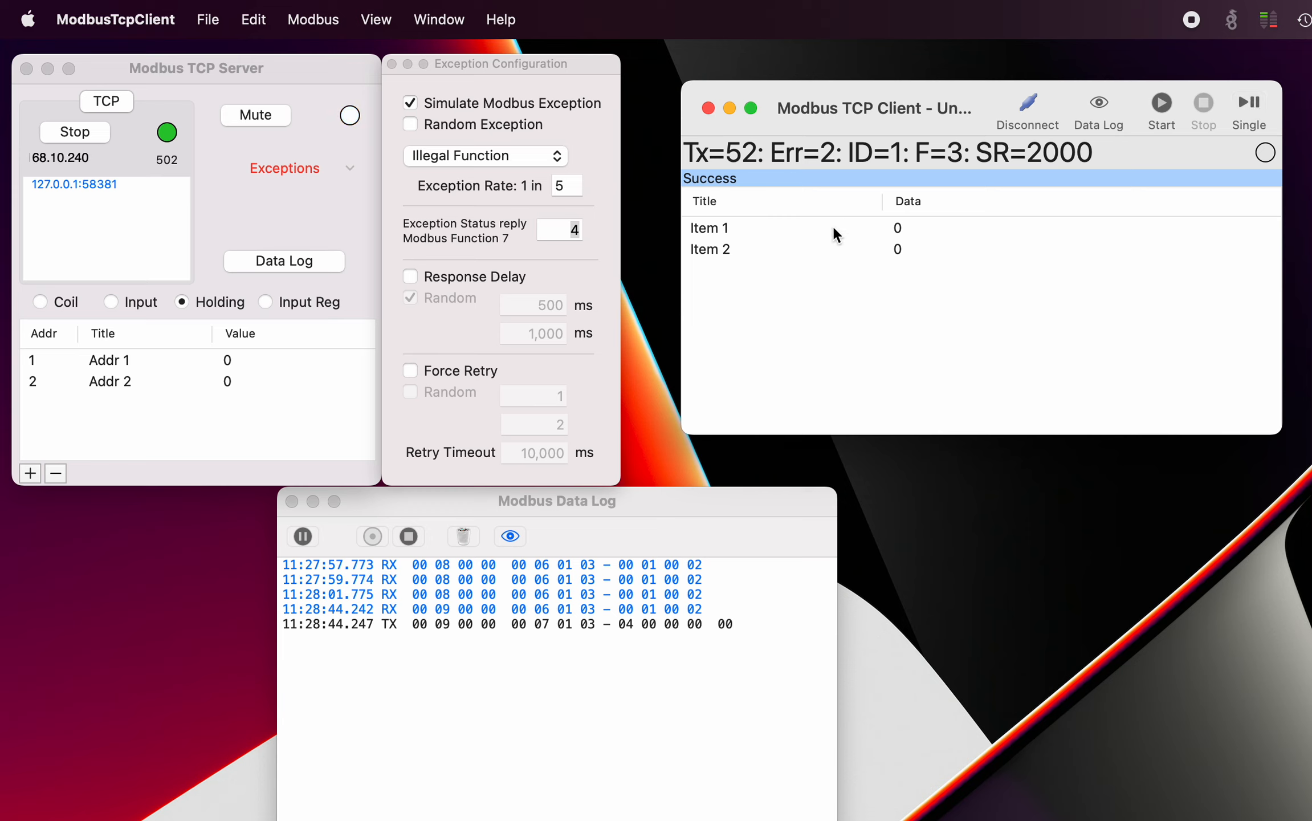
# Step: Set the exception rate to 1 in 1 with exception simulation enabled, and send a single client request
pyautogui.click(410, 103)
pyautogui.click(410, 103)
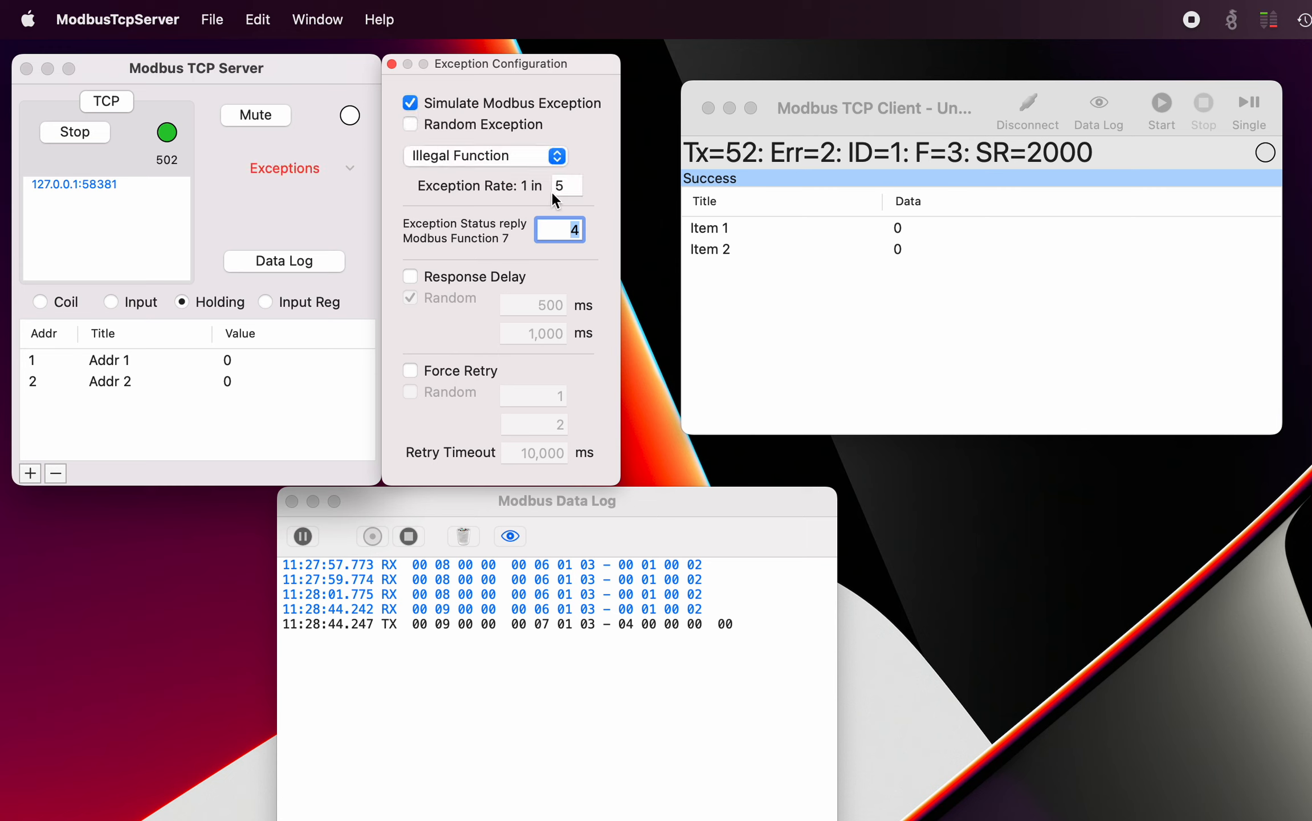
pyautogui.click(568, 185)
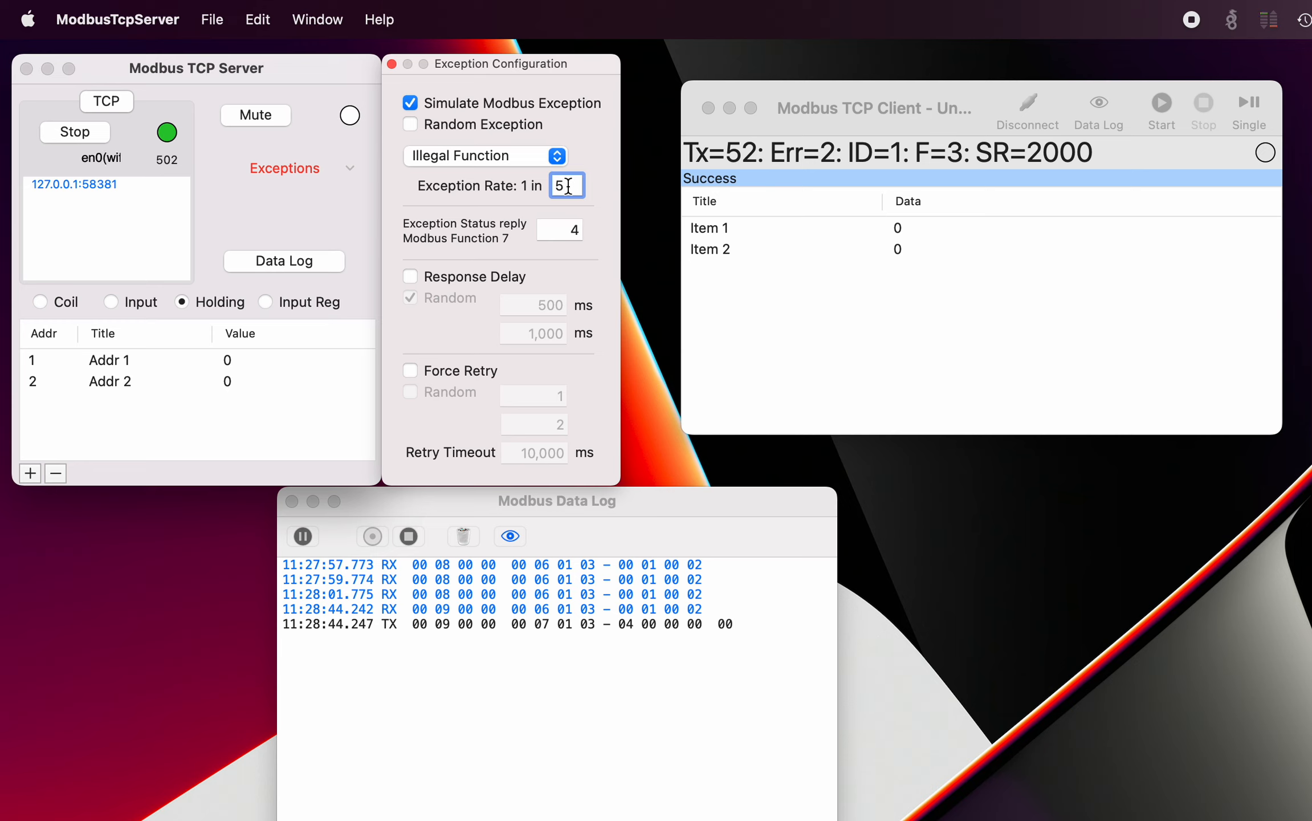
pyautogui.press('BackSpace')
pyautogui.write('1')
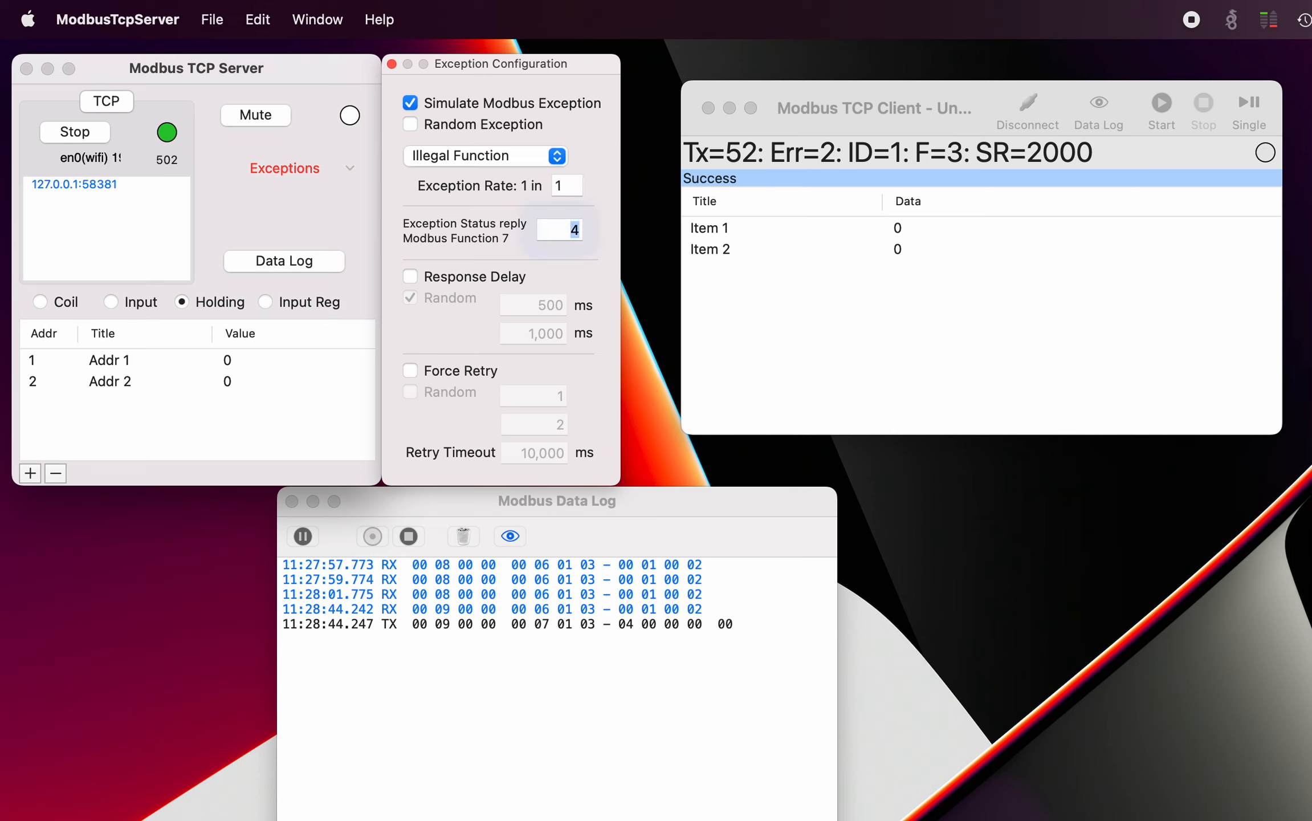
pyautogui.press('Tab')
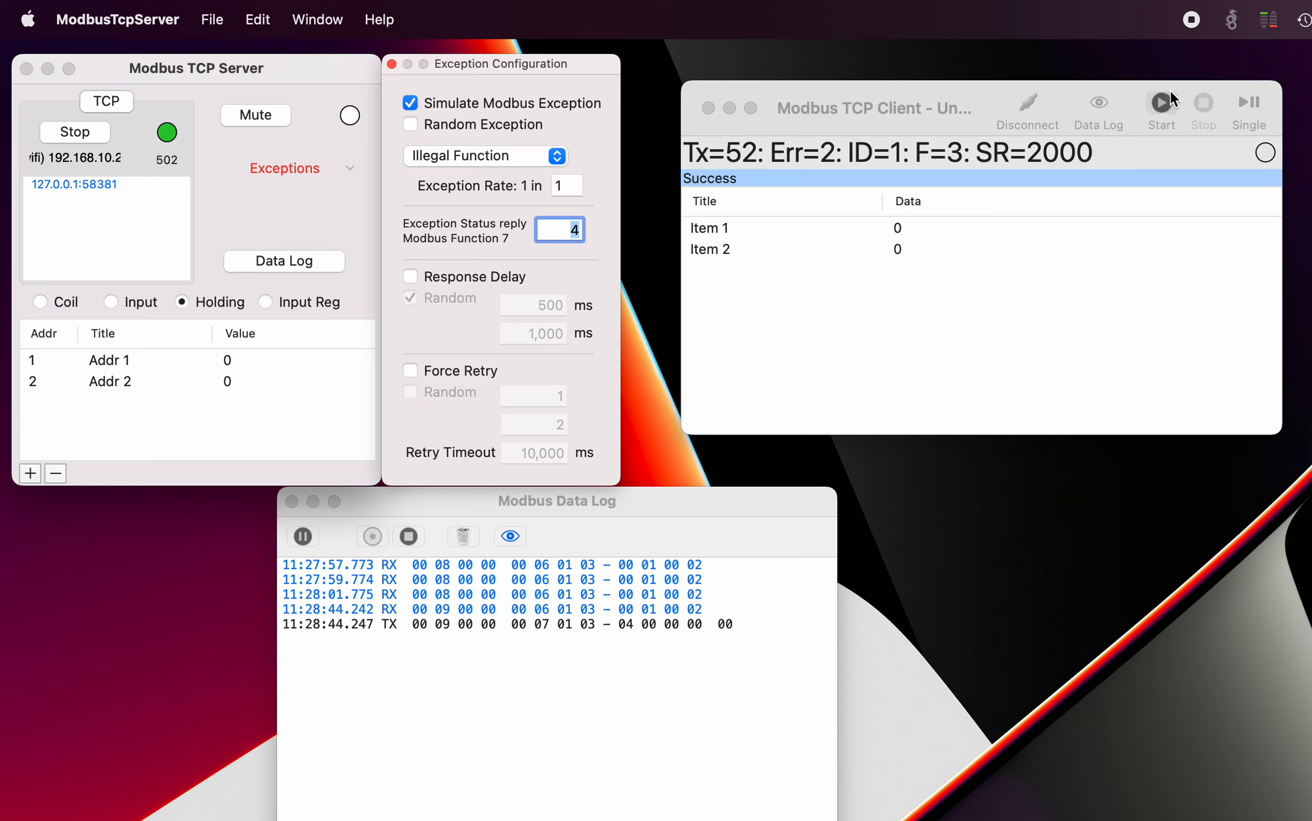
pyautogui.click(1250, 102)
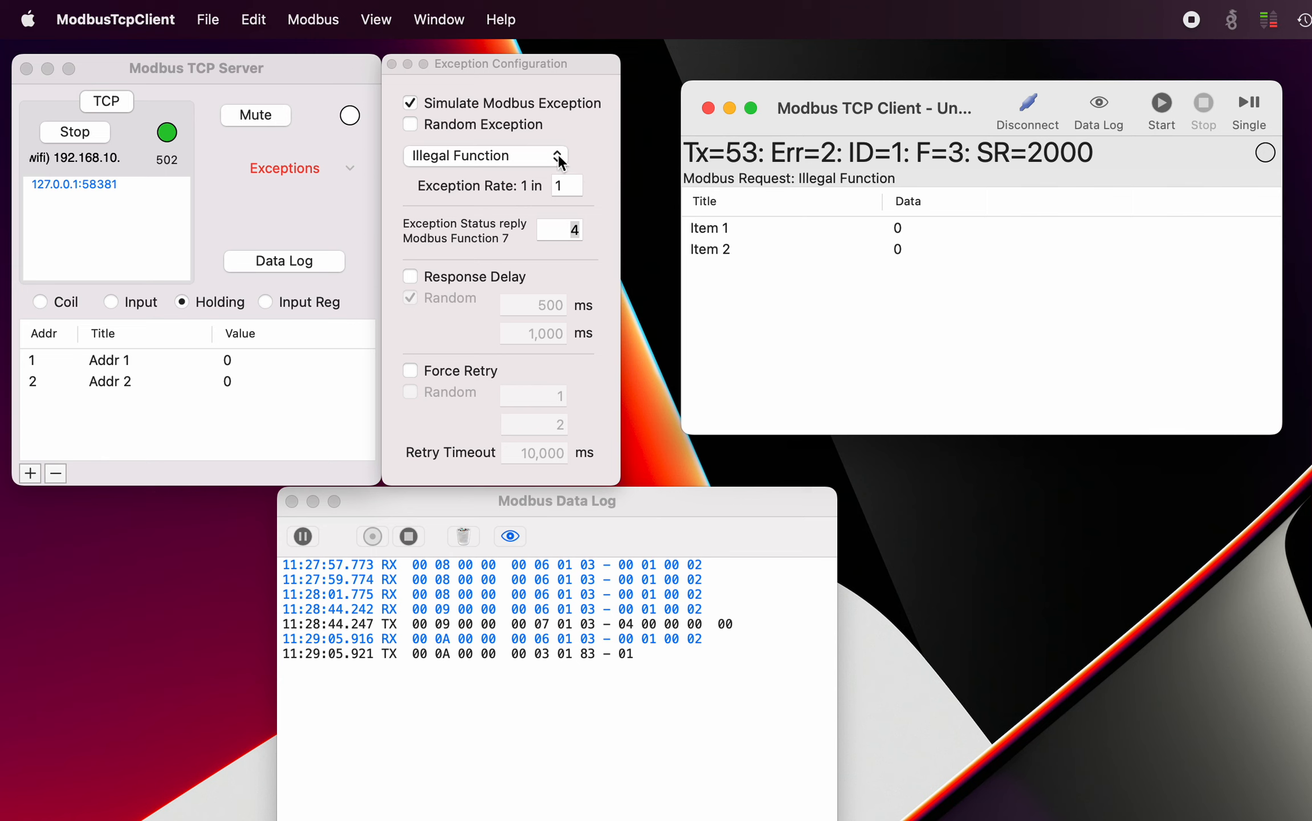
# Step: Change the simulated exception type to Device Failure and send a single request from the client
pyautogui.click(562, 168)
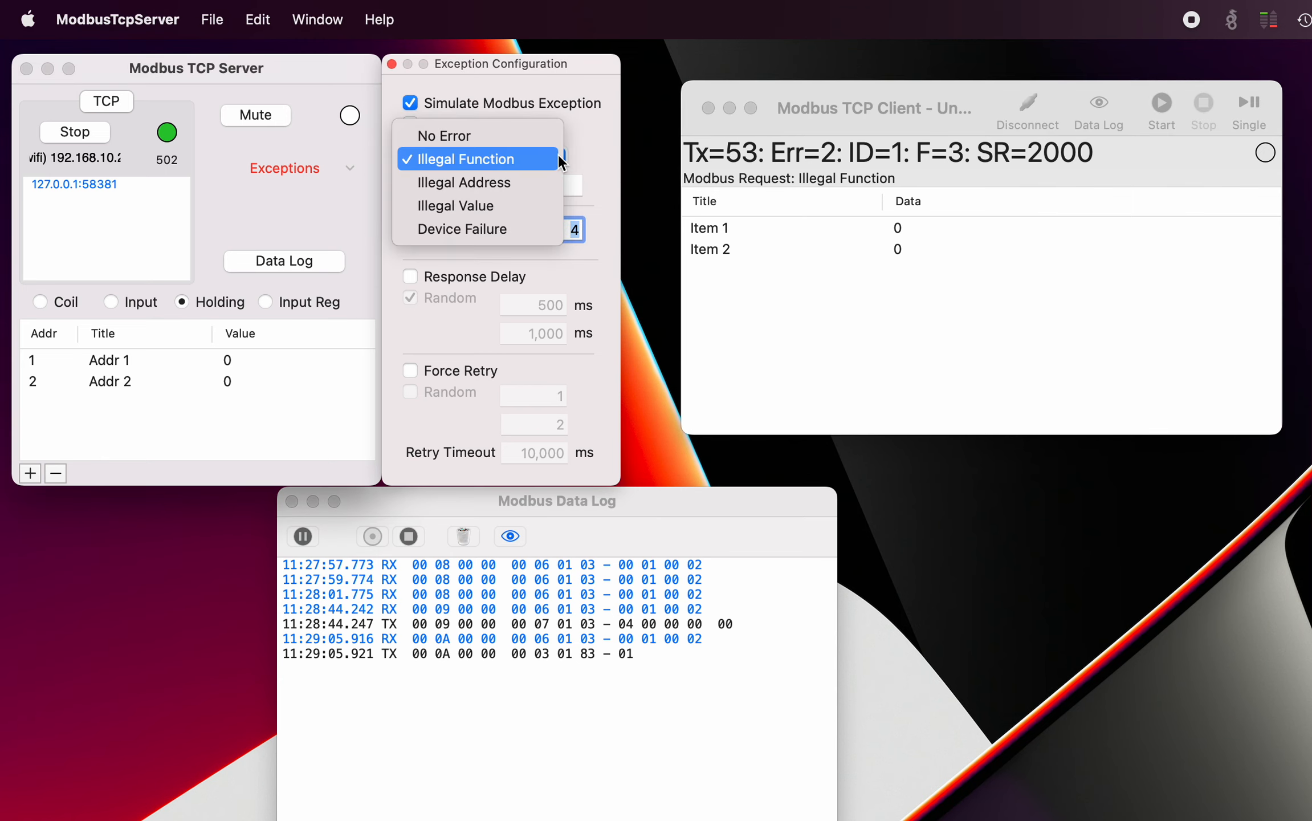
pyautogui.click(536, 229)
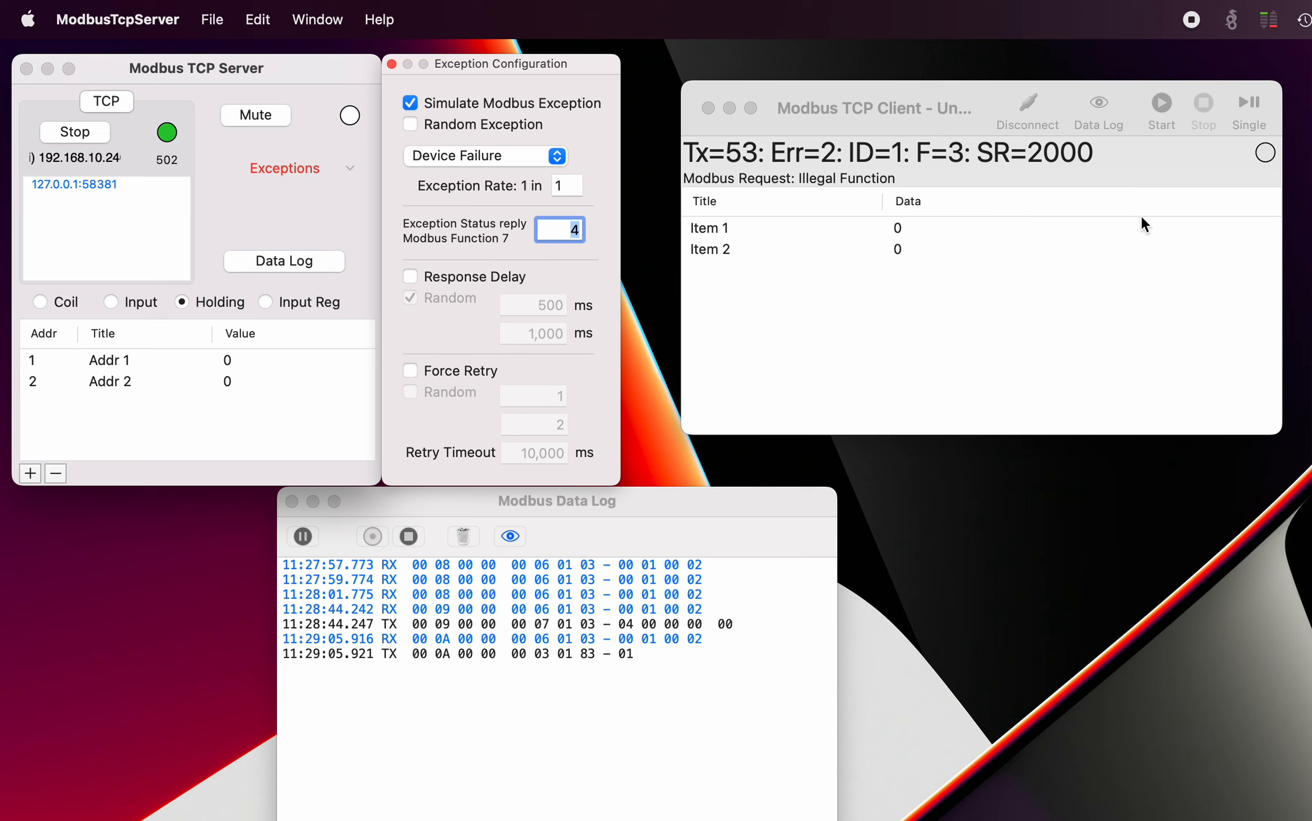
pyautogui.click(1253, 105)
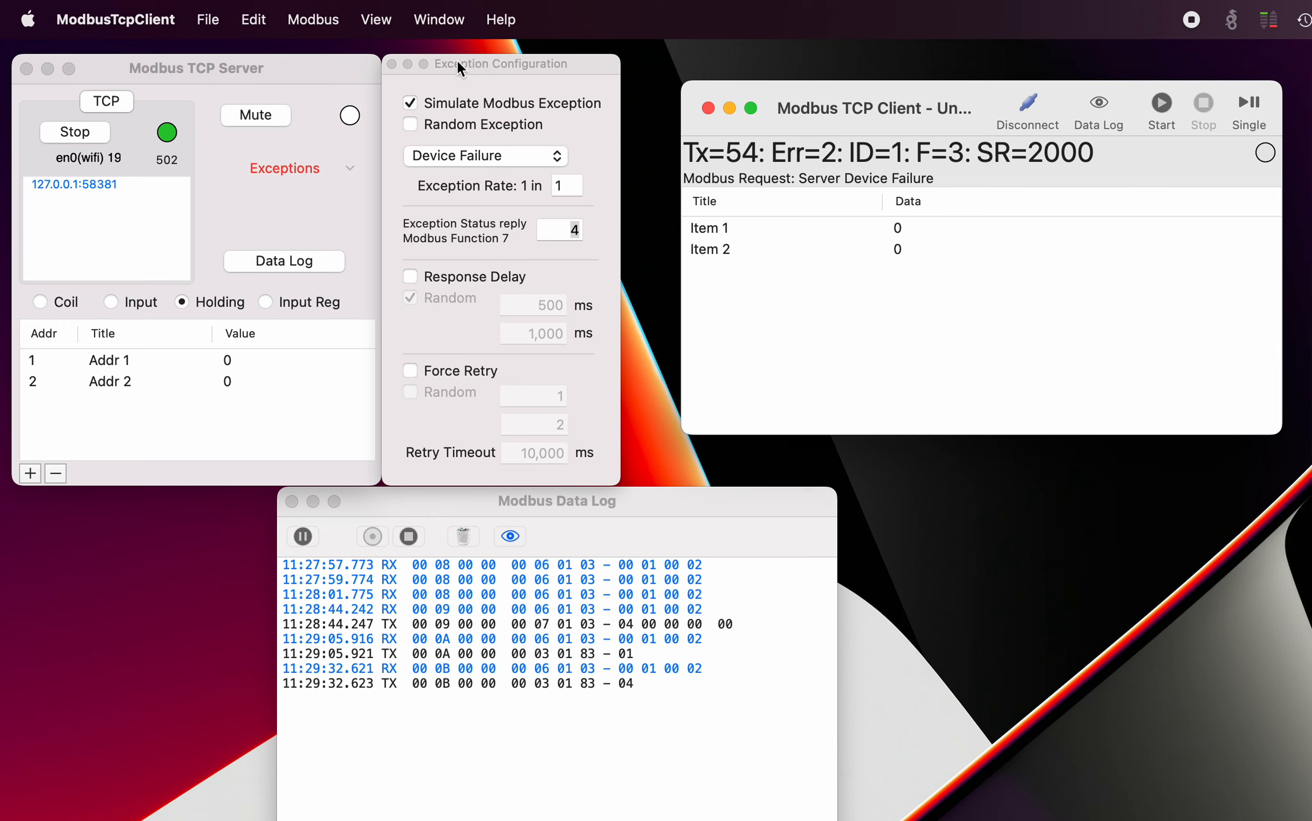
# Step: Enable Random Exception on the server and send two single requests from the client
pyautogui.click(411, 125)
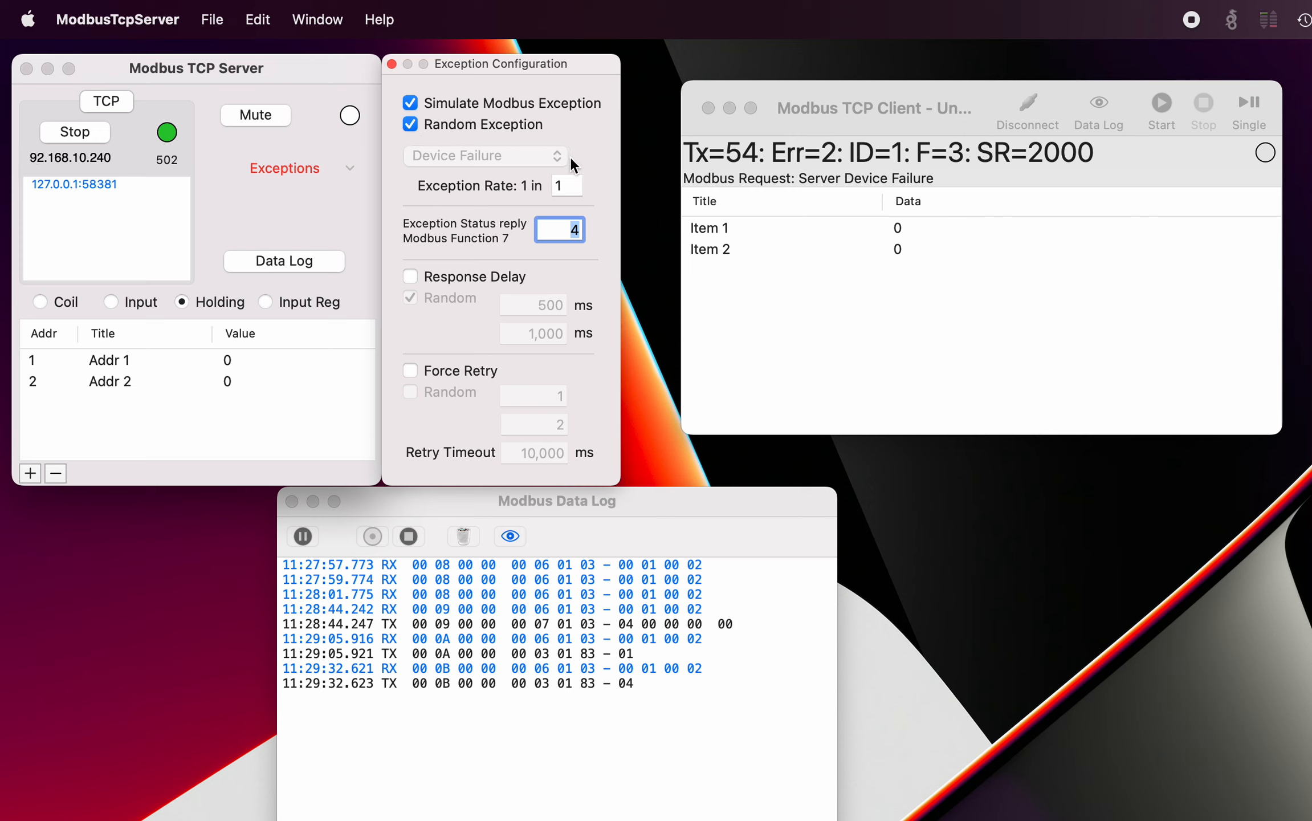
pyautogui.click(1248, 108)
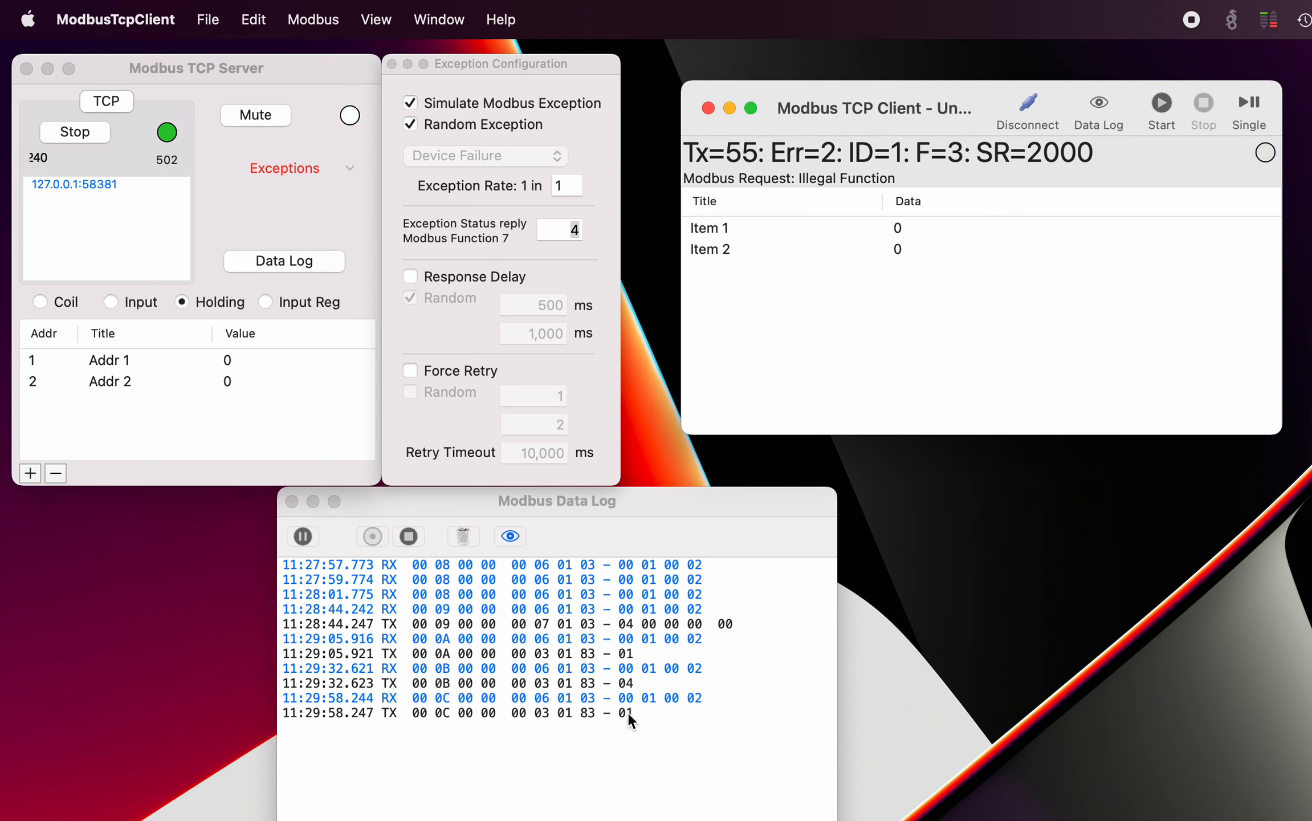
pyautogui.click(1248, 109)
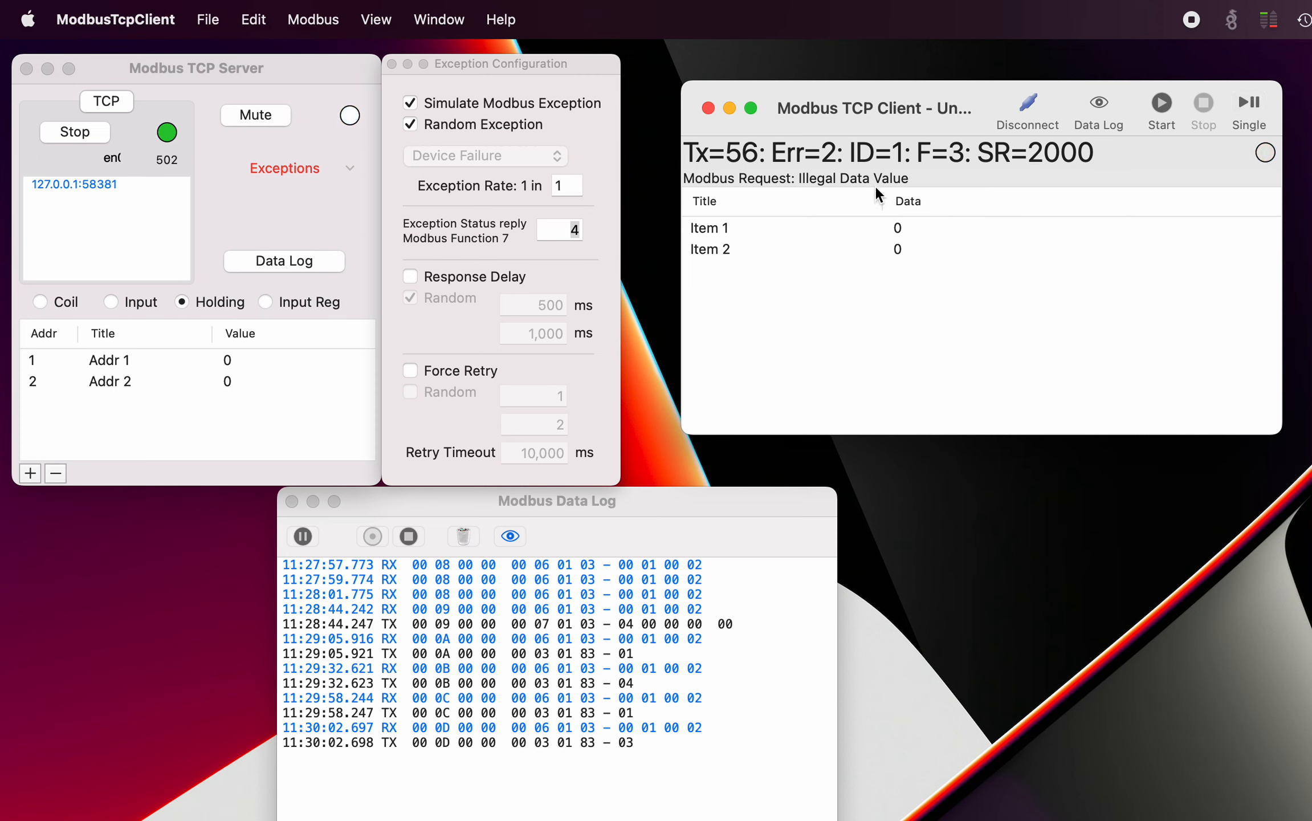
# Step: Disable Random Exception and set the exception rate to 1 in 2
pyautogui.click(410, 124)
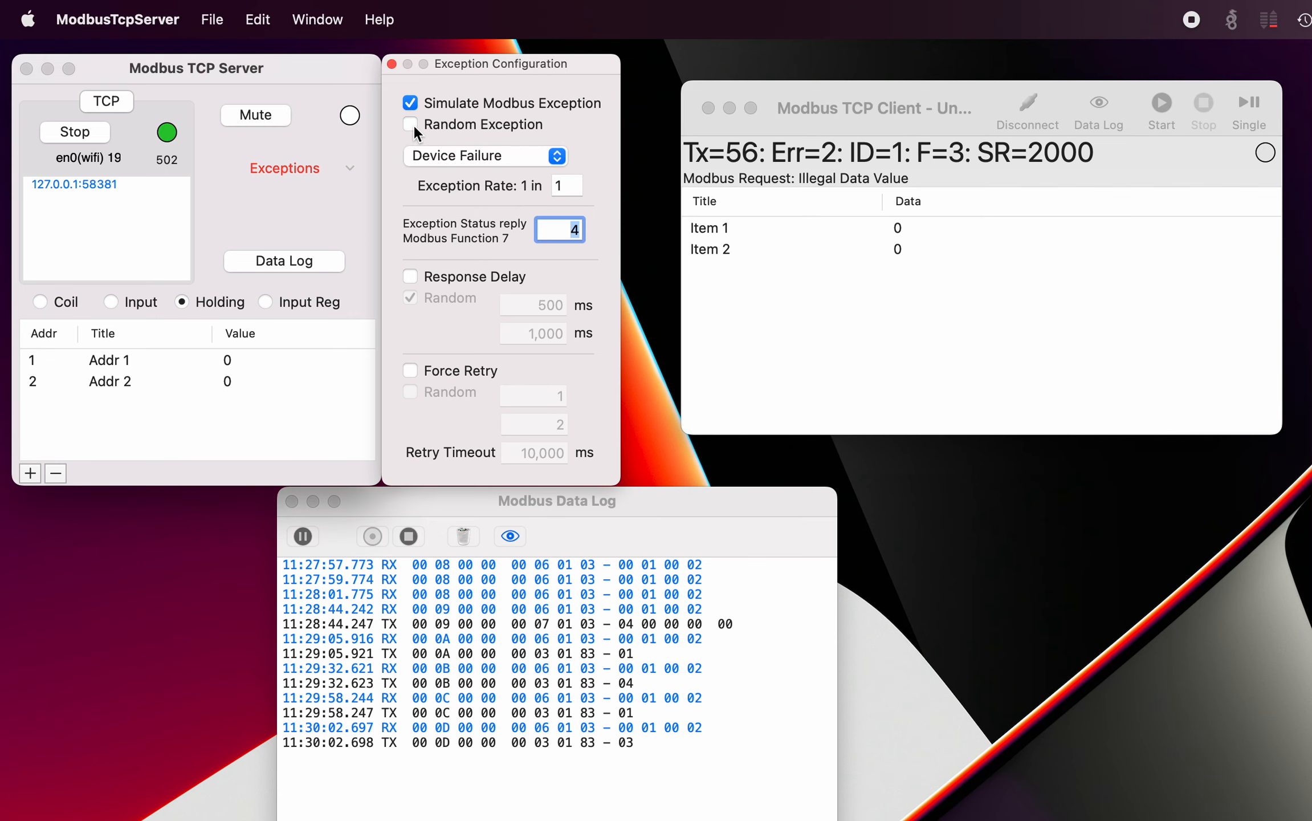
pyautogui.click(568, 190)
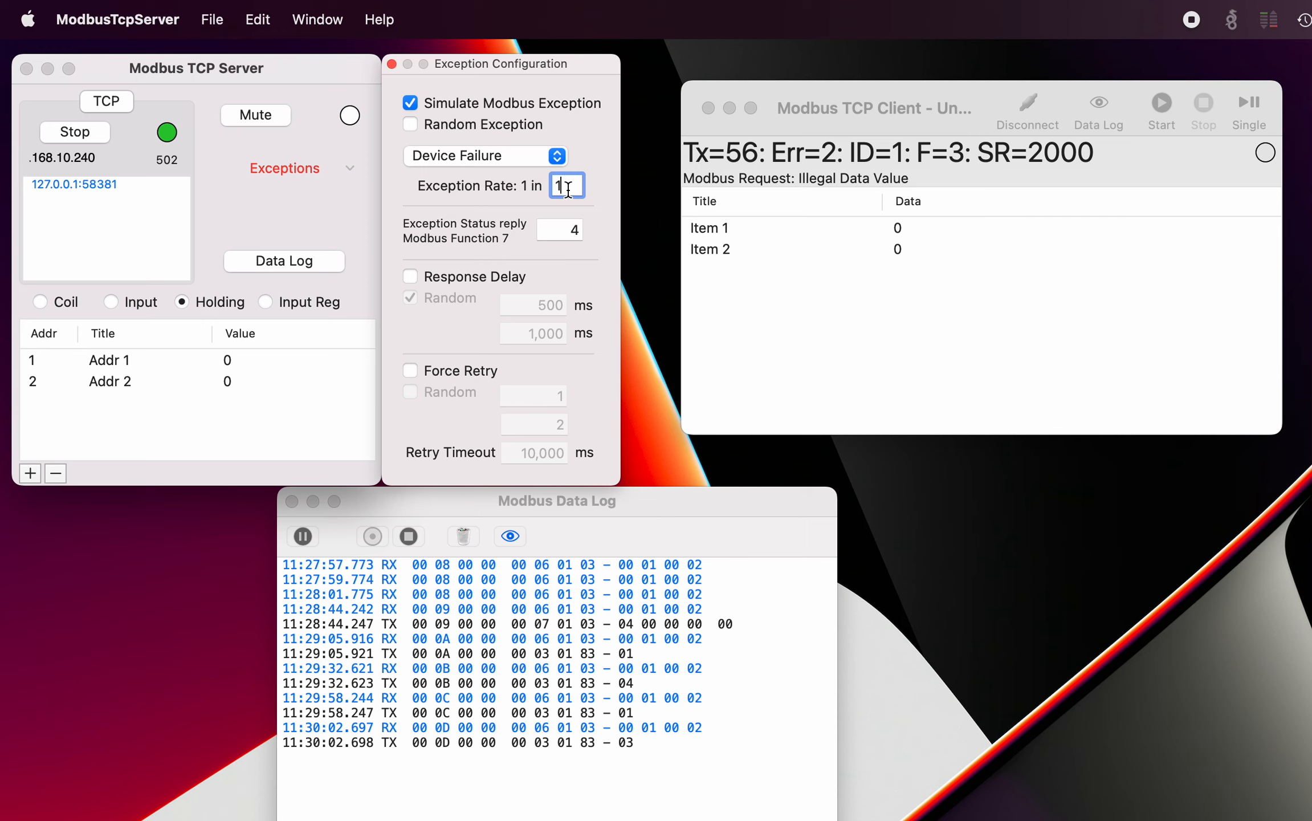
pyautogui.press('BackSpace')
pyautogui.write('2')
pyautogui.press('Return')
# Step: Send three single requests from the client to test the exception rate, and clear the server's data log
pyautogui.click(994, 85)
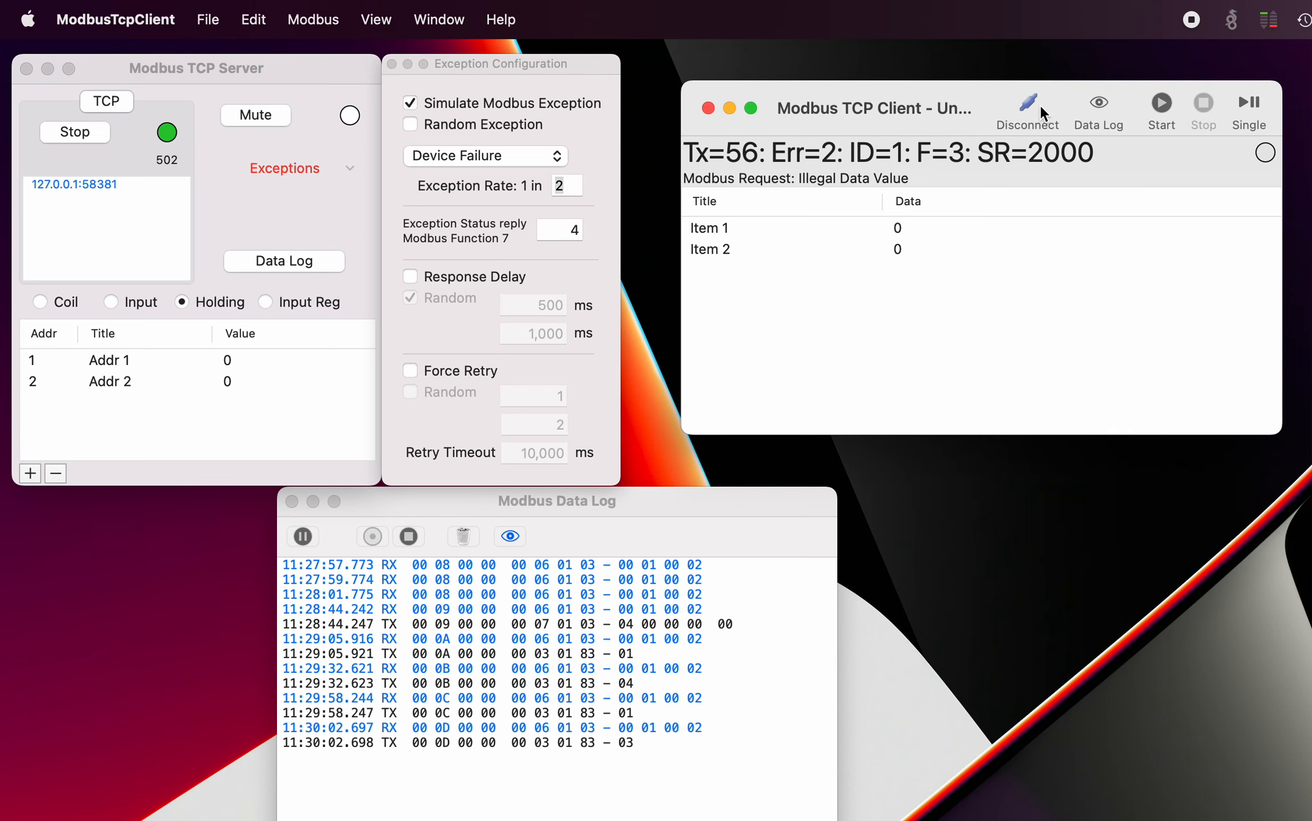
pyautogui.click(1252, 103)
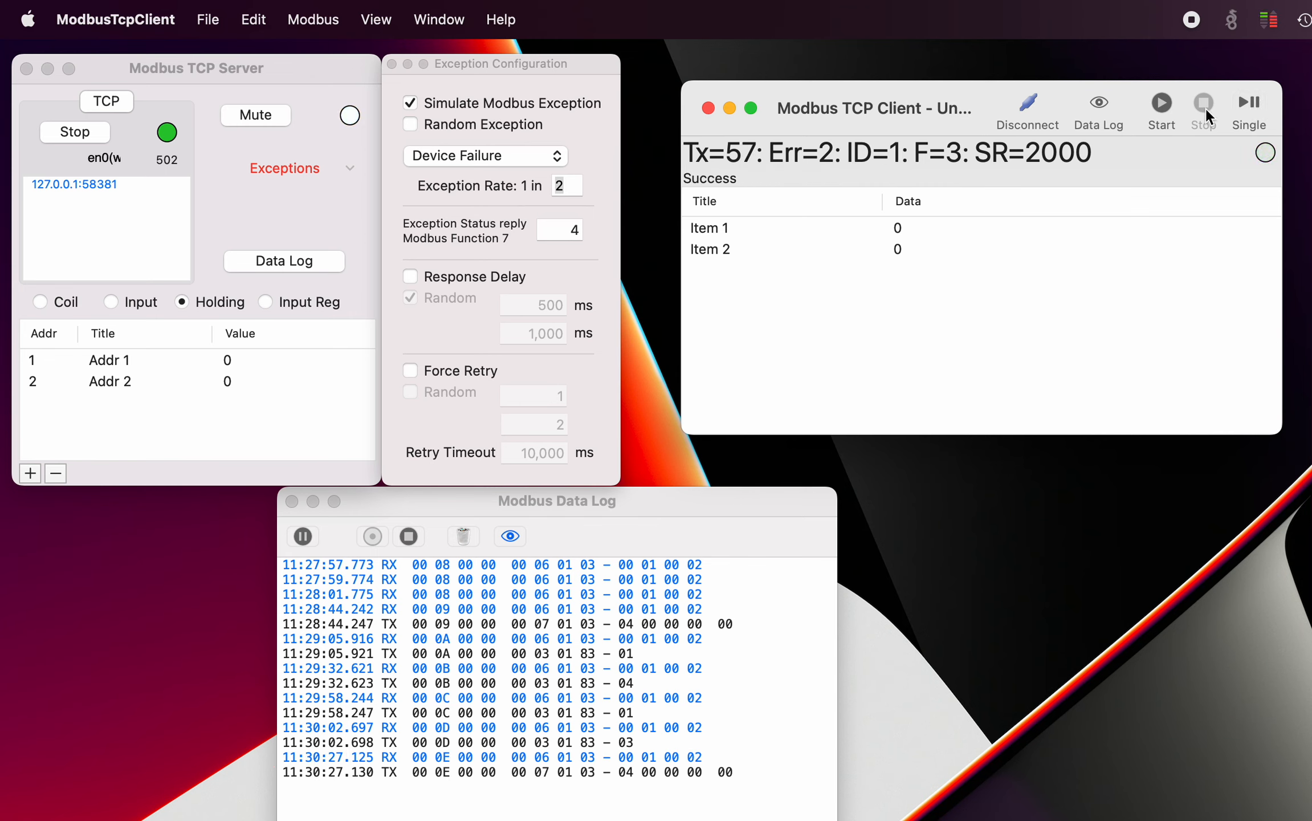
pyautogui.click(1246, 106)
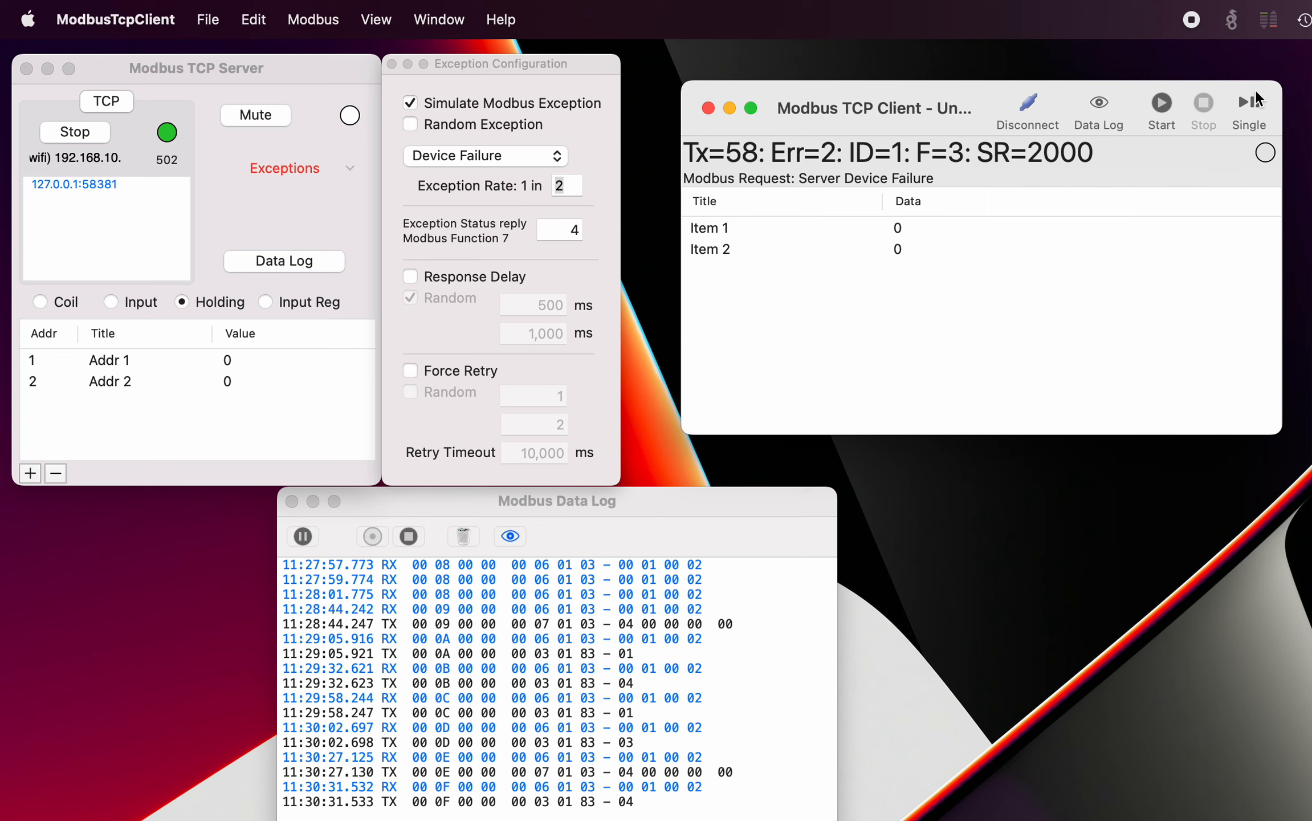
pyautogui.click(1248, 108)
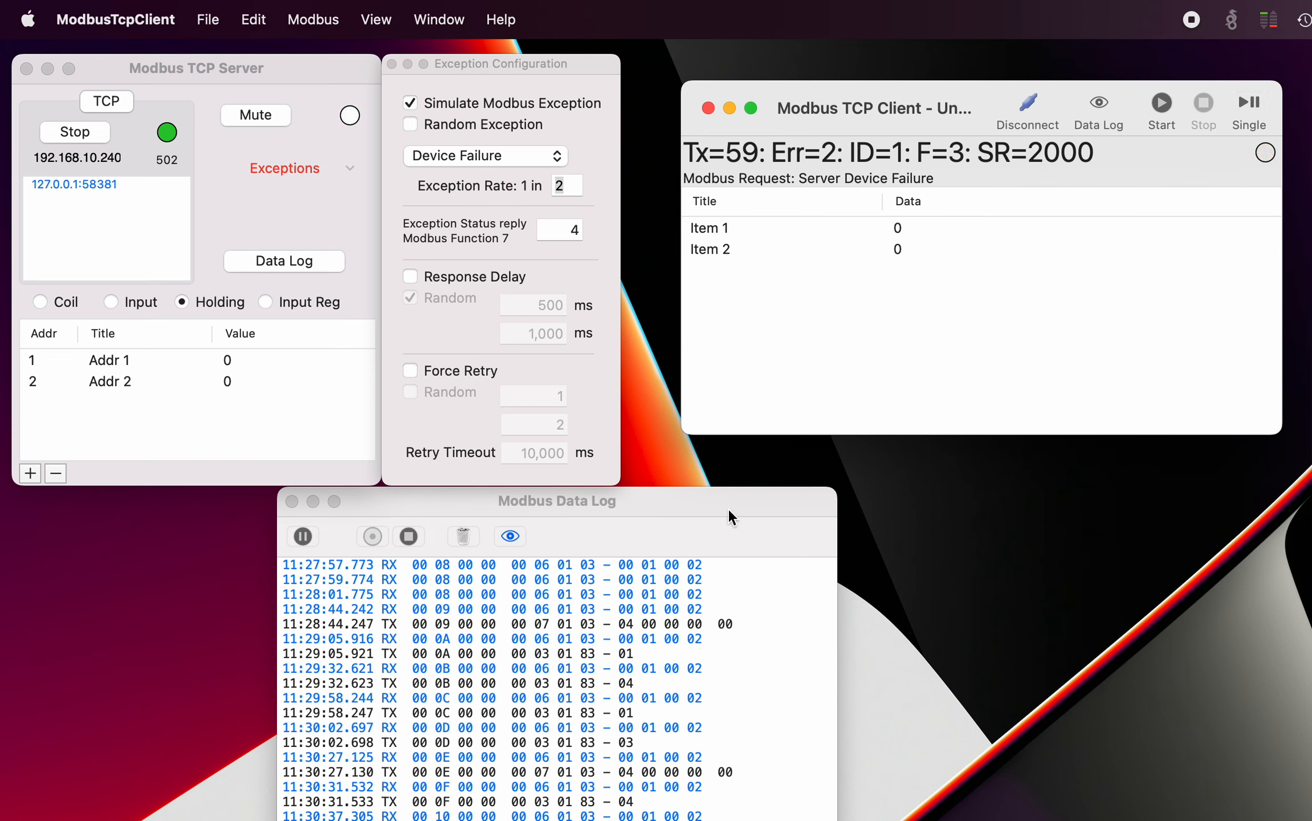
pyautogui.click(464, 536)
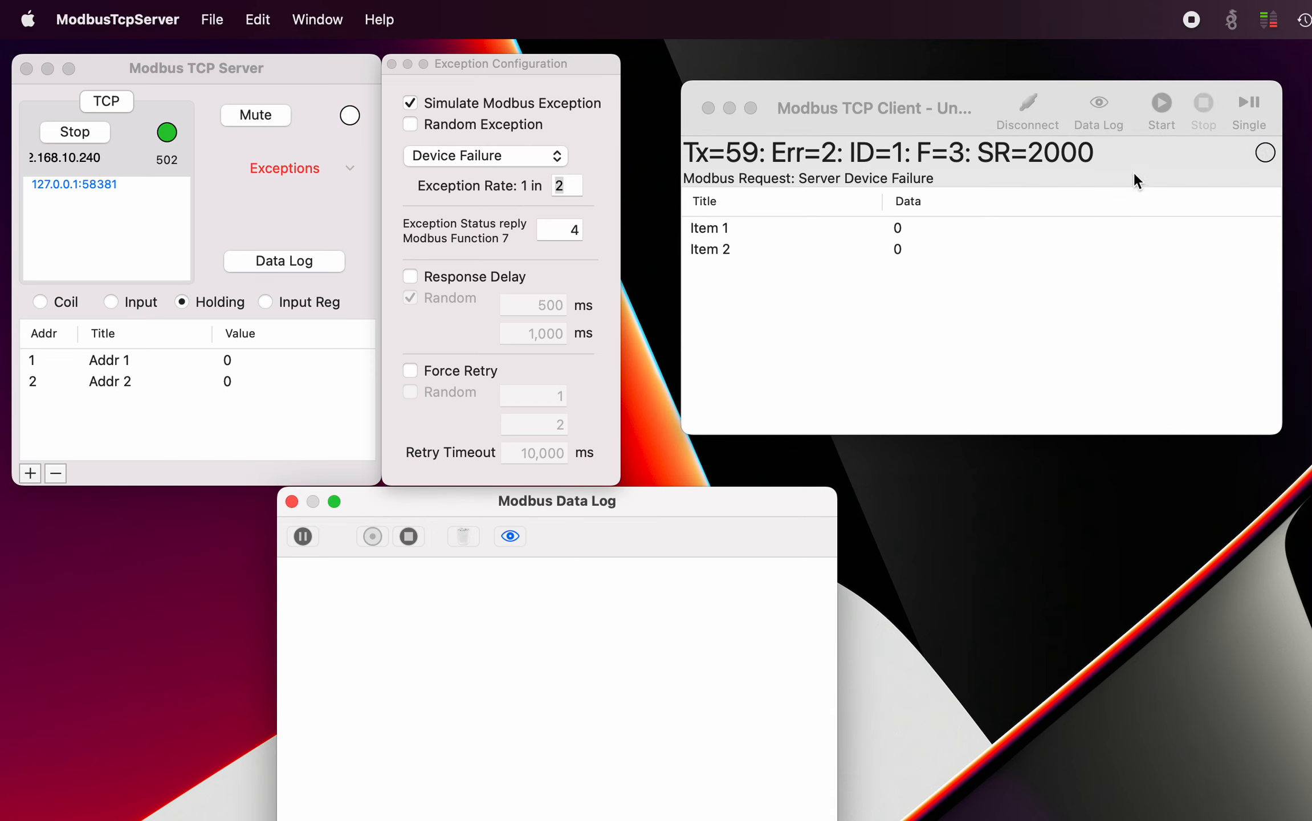
# Step: Send six more single requests from the client to test the 1-in-2 exception rate, and clear the server's data log
pyautogui.click(1244, 99)
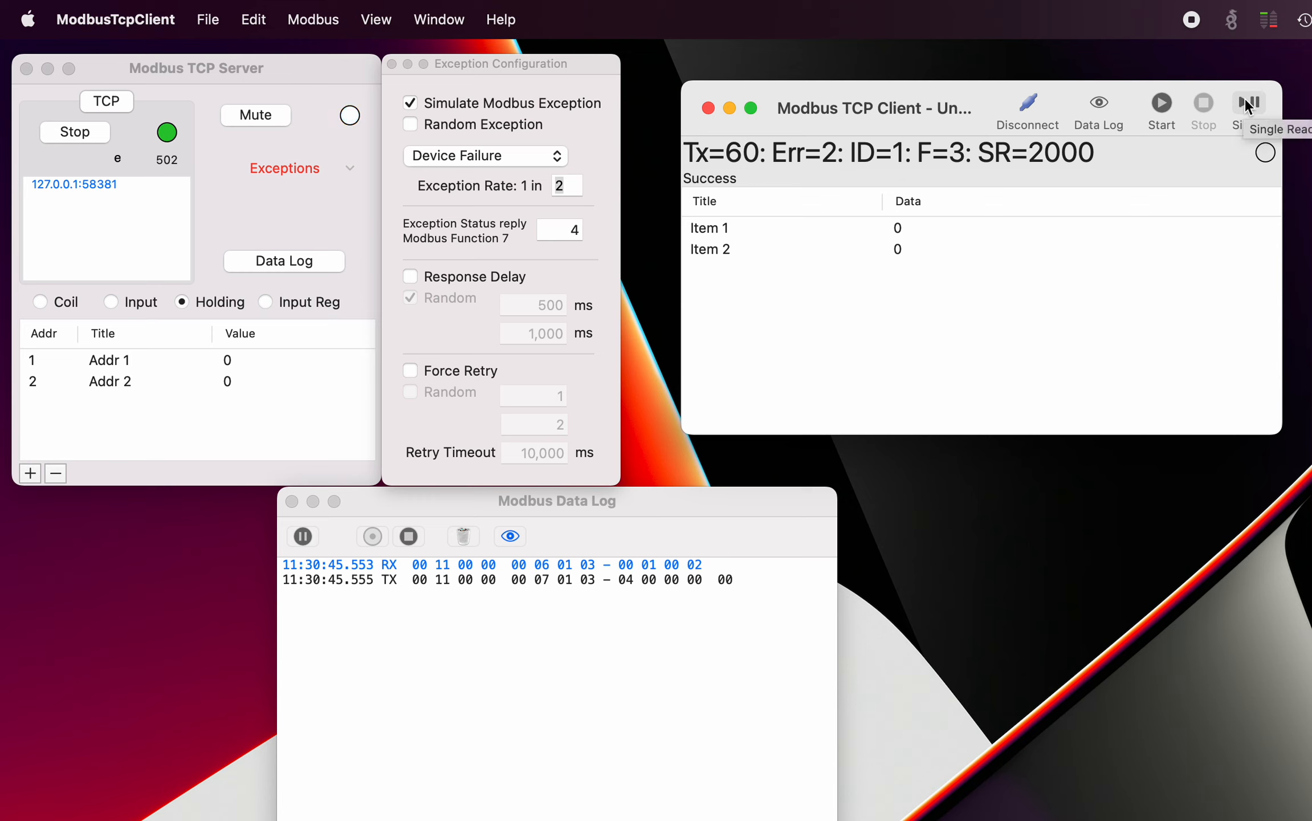
pyautogui.click(1245, 99)
pyautogui.click(1245, 102)
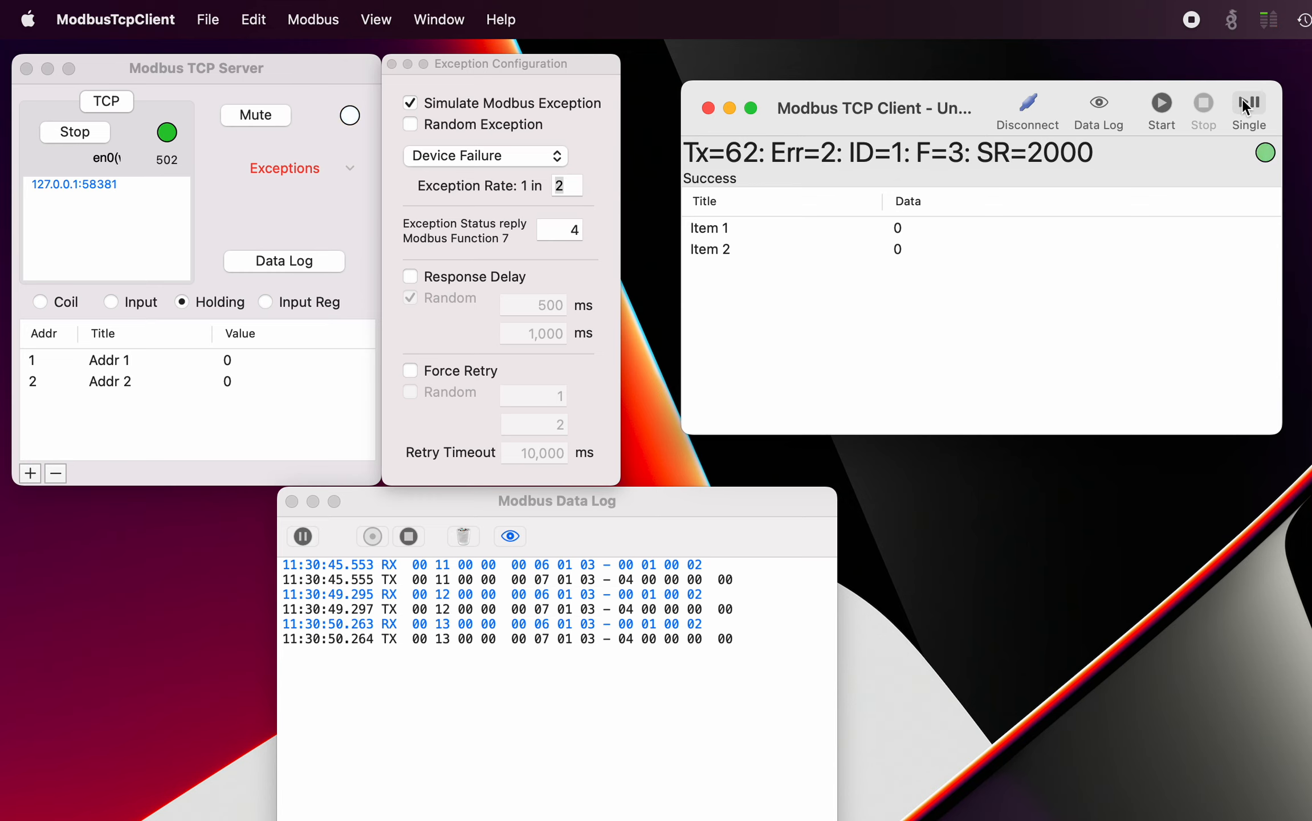
pyautogui.click(1245, 101)
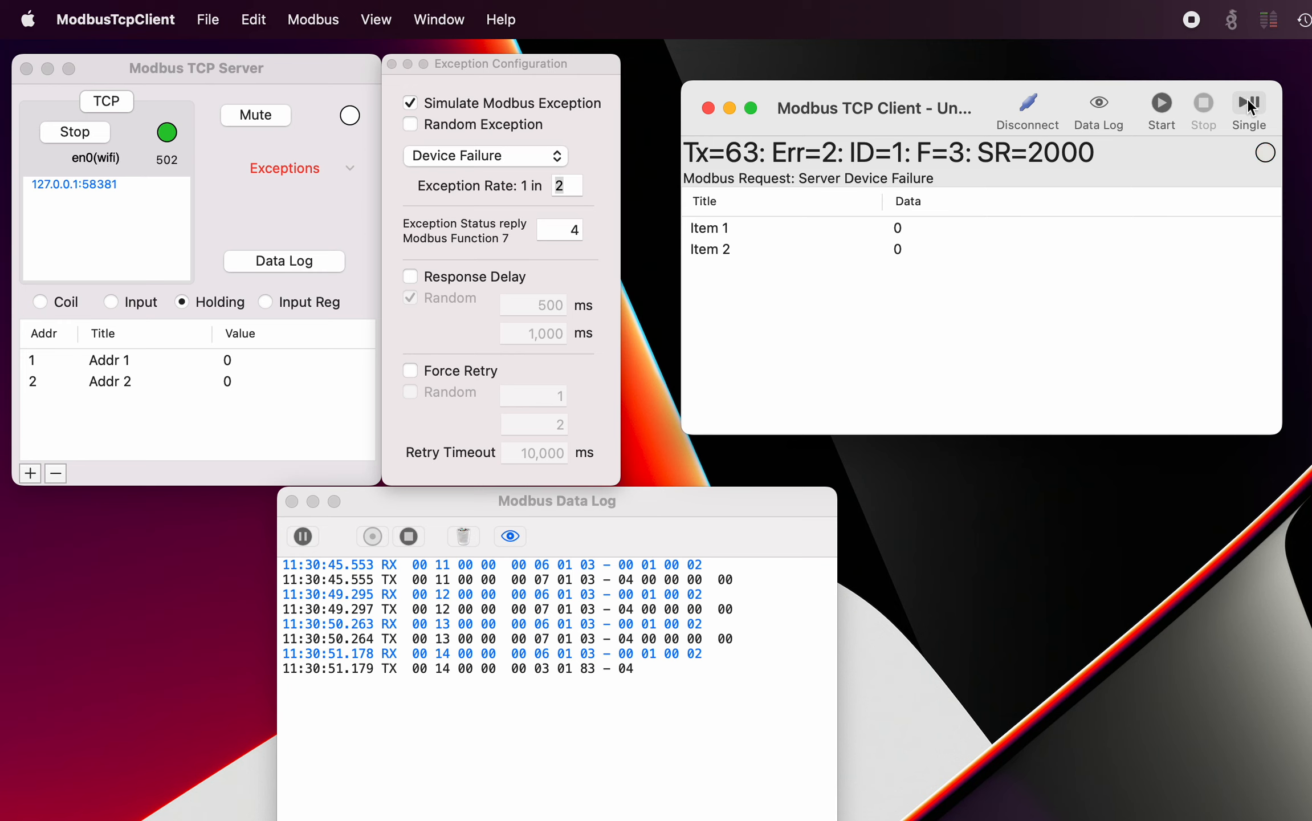
pyautogui.click(1248, 103)
pyautogui.click(1248, 103)
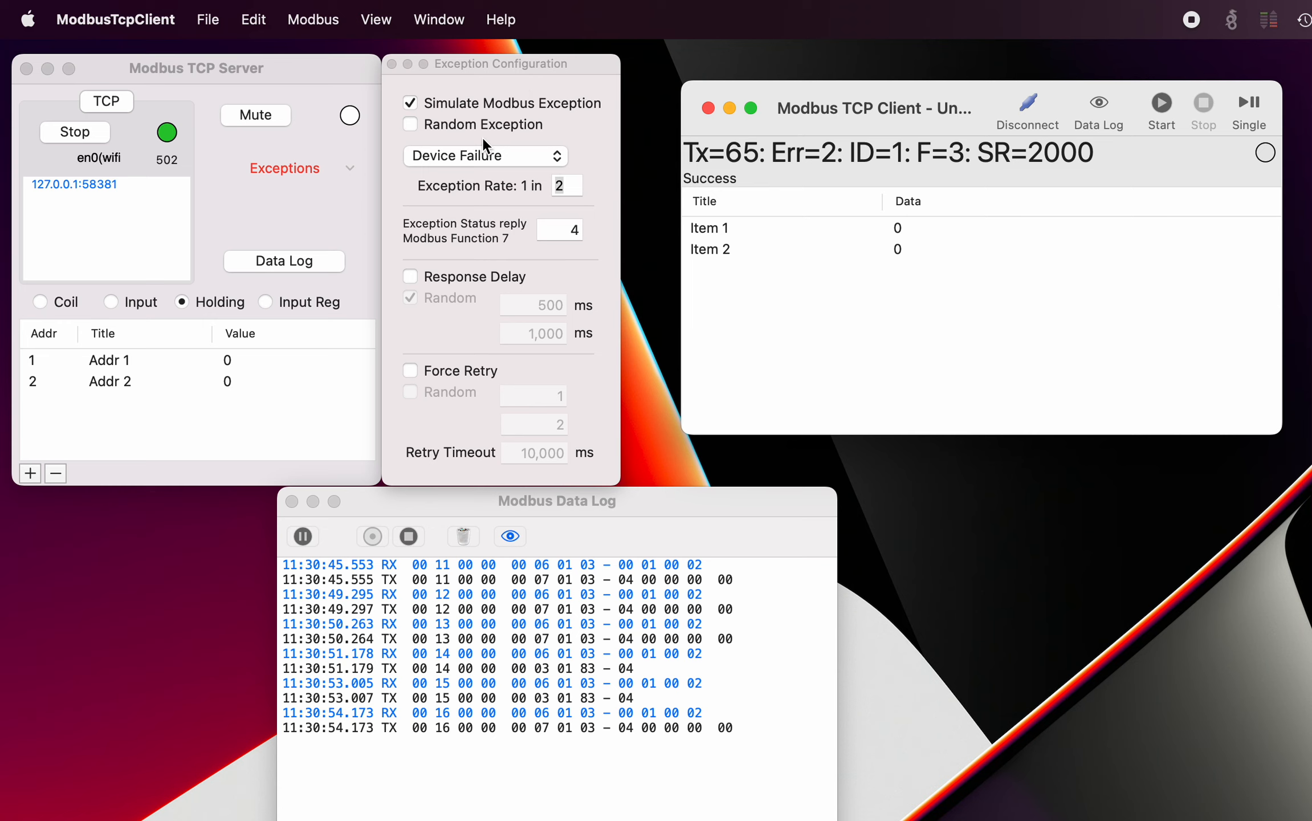
pyautogui.click(465, 537)
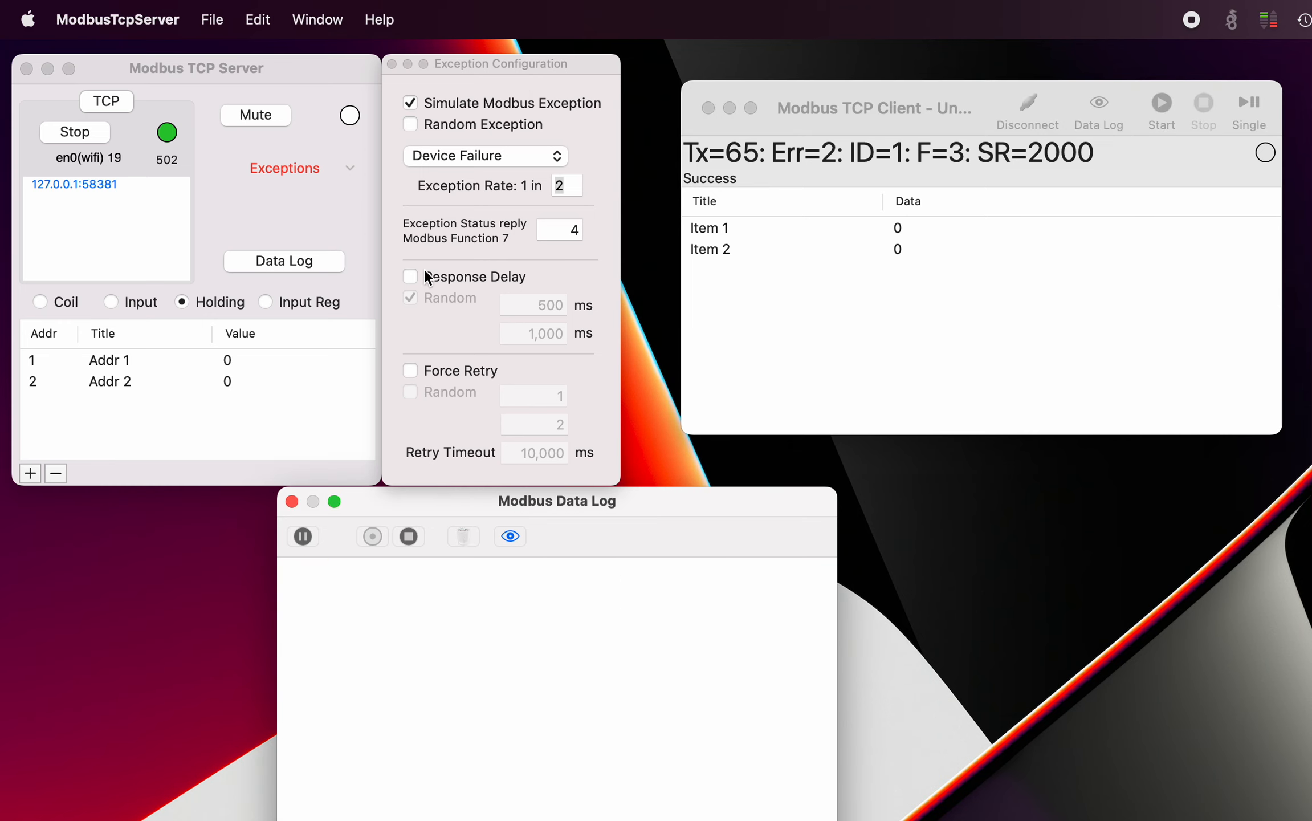
# Step: Switch the server from simulated exceptions to a non-random 500 ms Response Delay, and send a single request from the client
pyautogui.click(408, 101)
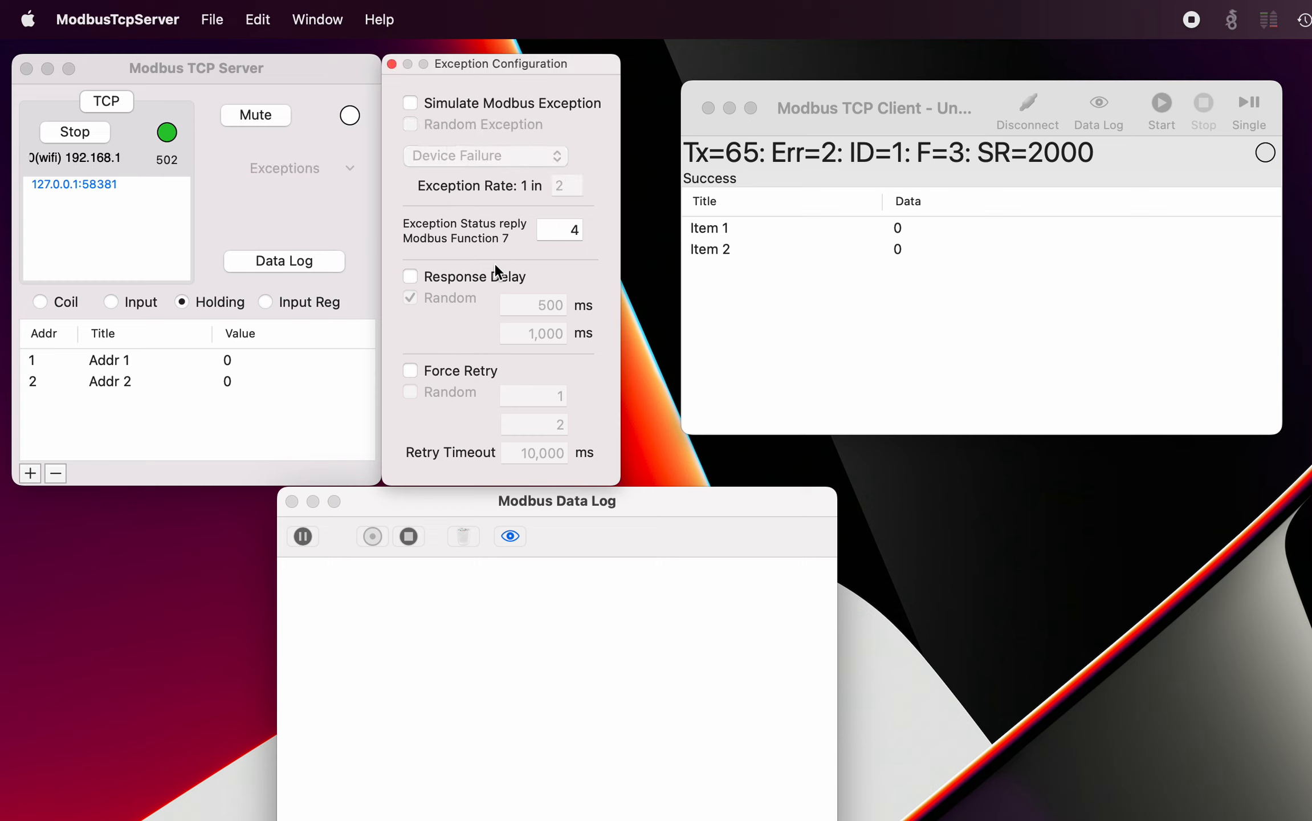
pyautogui.click(410, 275)
pyautogui.click(410, 301)
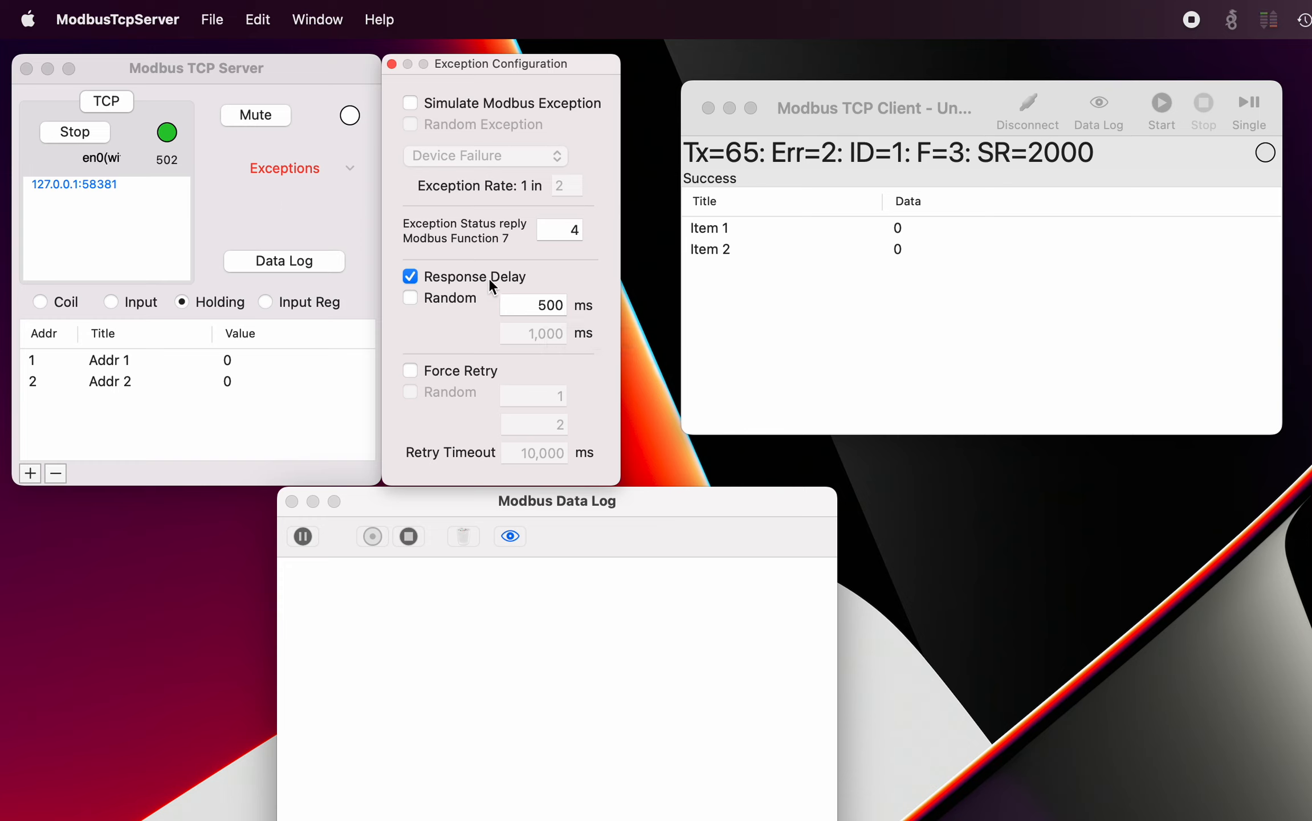
pyautogui.click(957, 85)
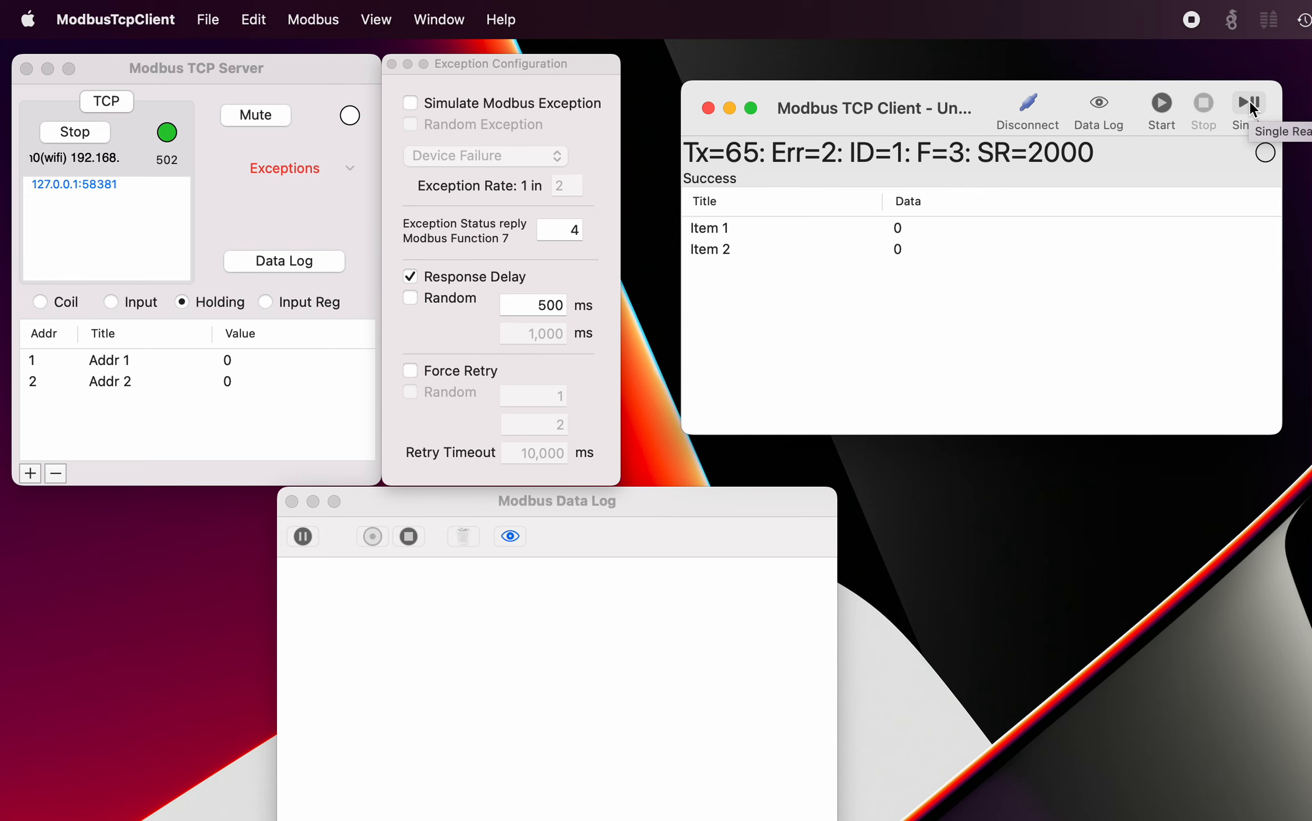
pyautogui.click(1250, 102)
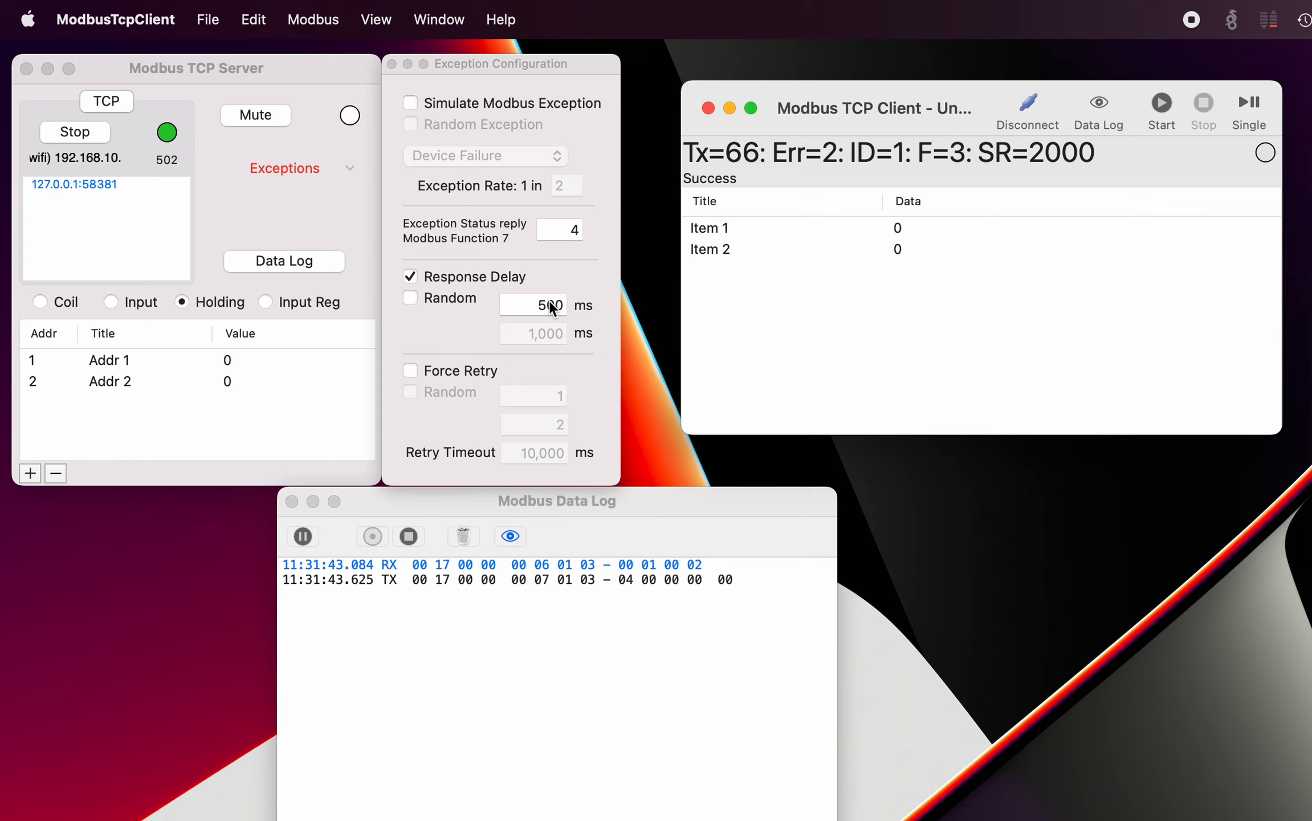
# Step: Enable the Random option for the response delay, ranging from 500 to 1,000 ms, and send three single requests from the client
pyautogui.click(408, 293)
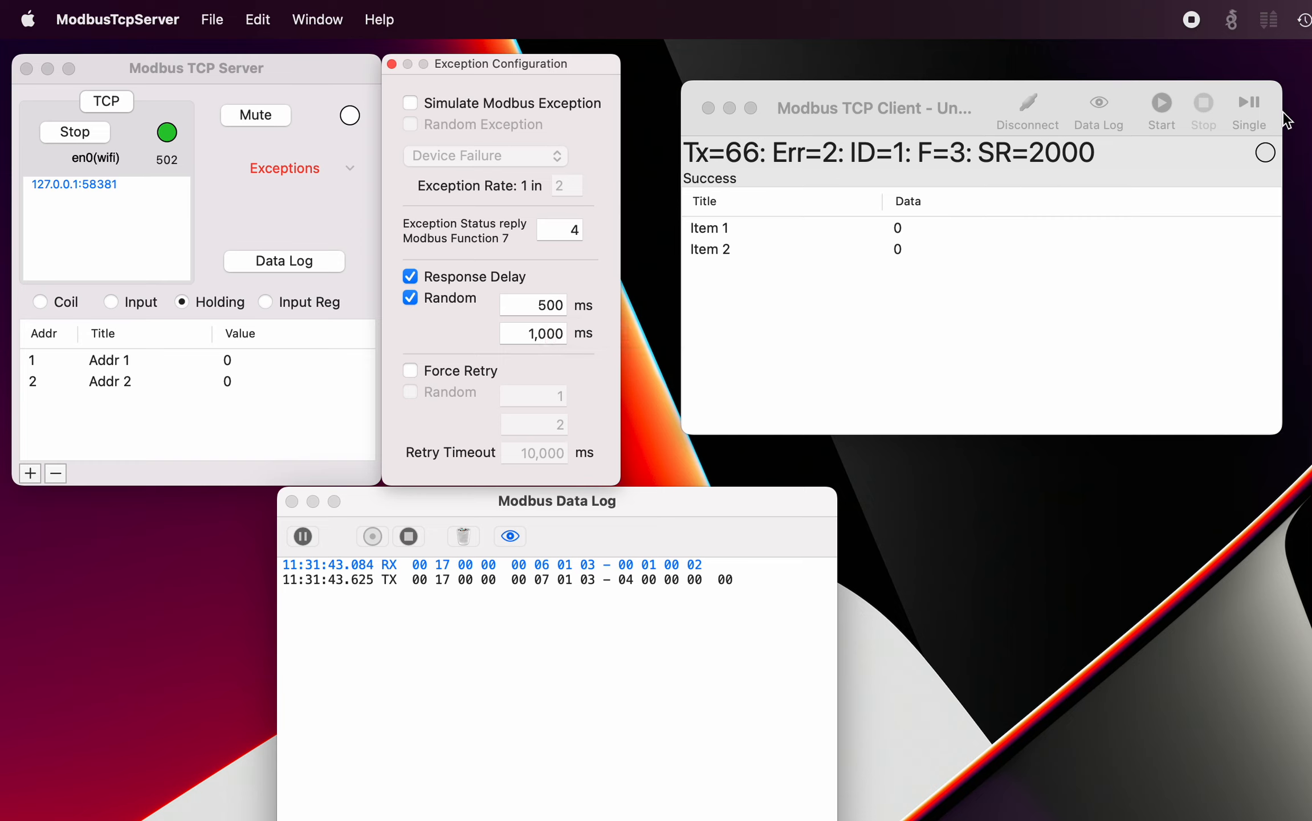
pyautogui.click(1252, 107)
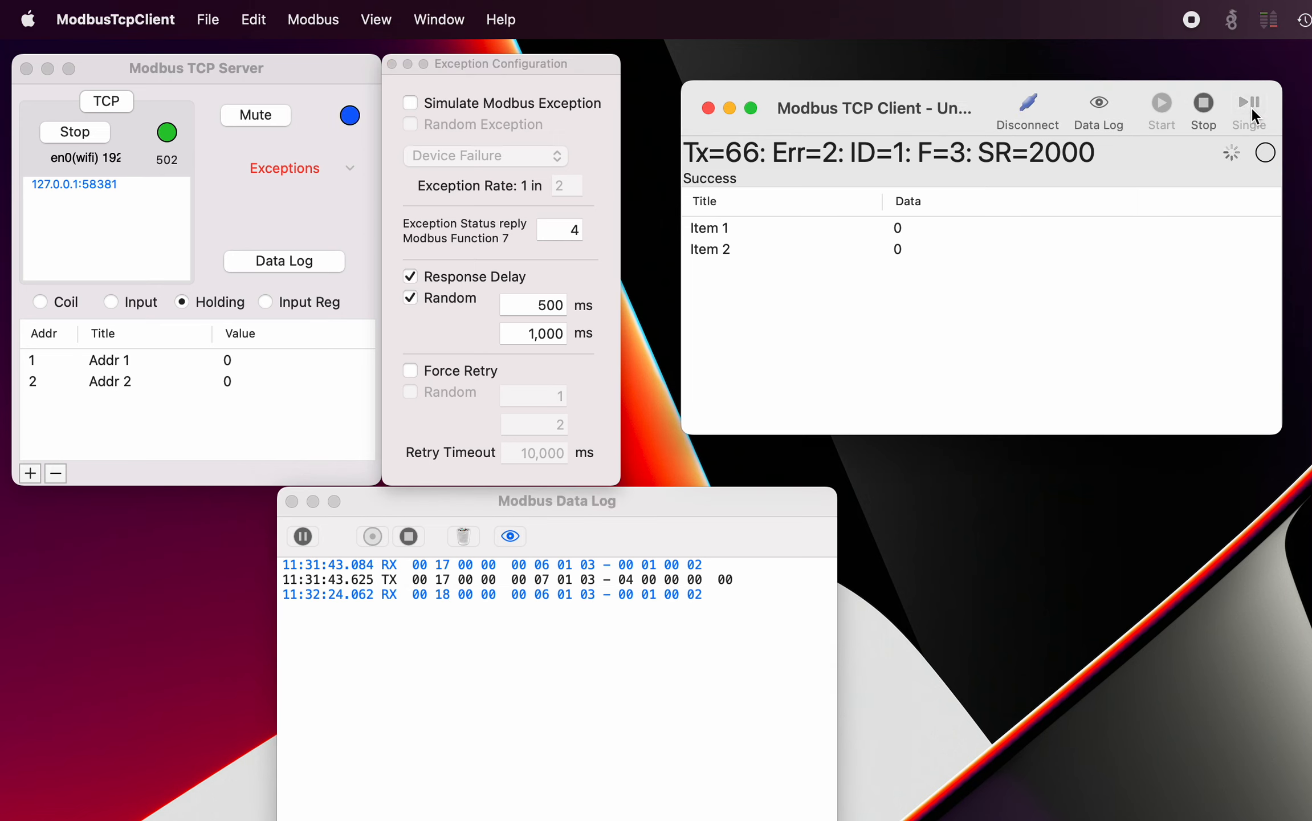
pyautogui.click(1252, 108)
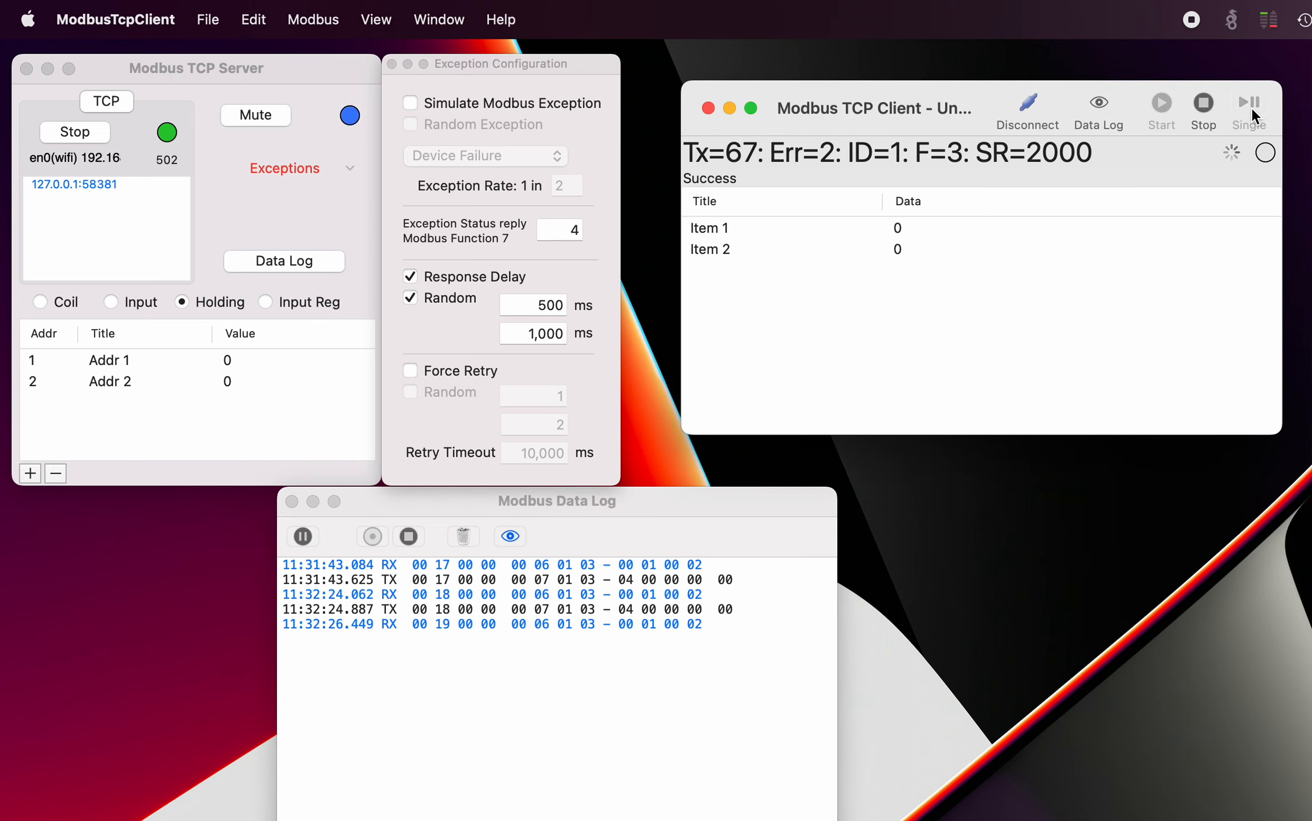
pyautogui.click(1252, 107)
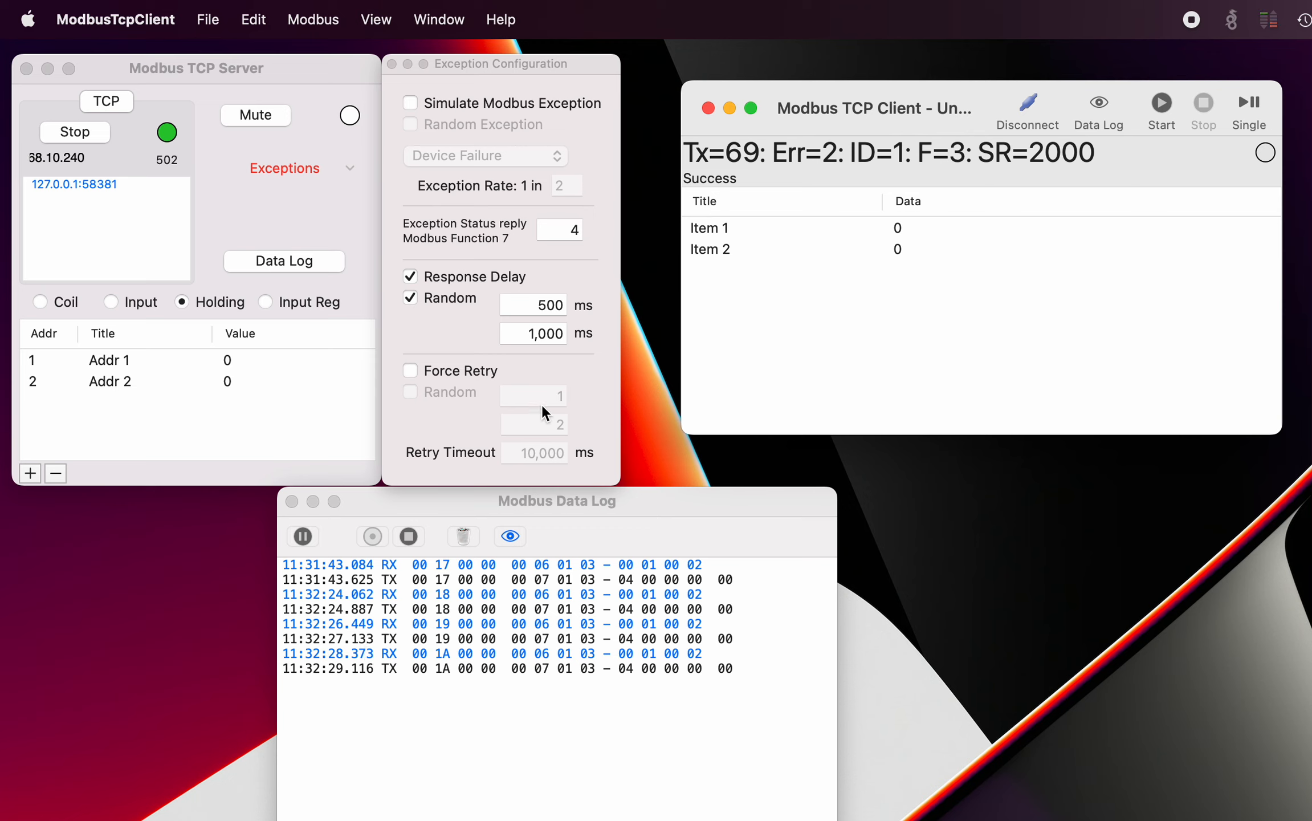
# Step: Replace the random response delay with a non-random Force Retry of 1, and send a single request from the client
pyautogui.click(410, 298)
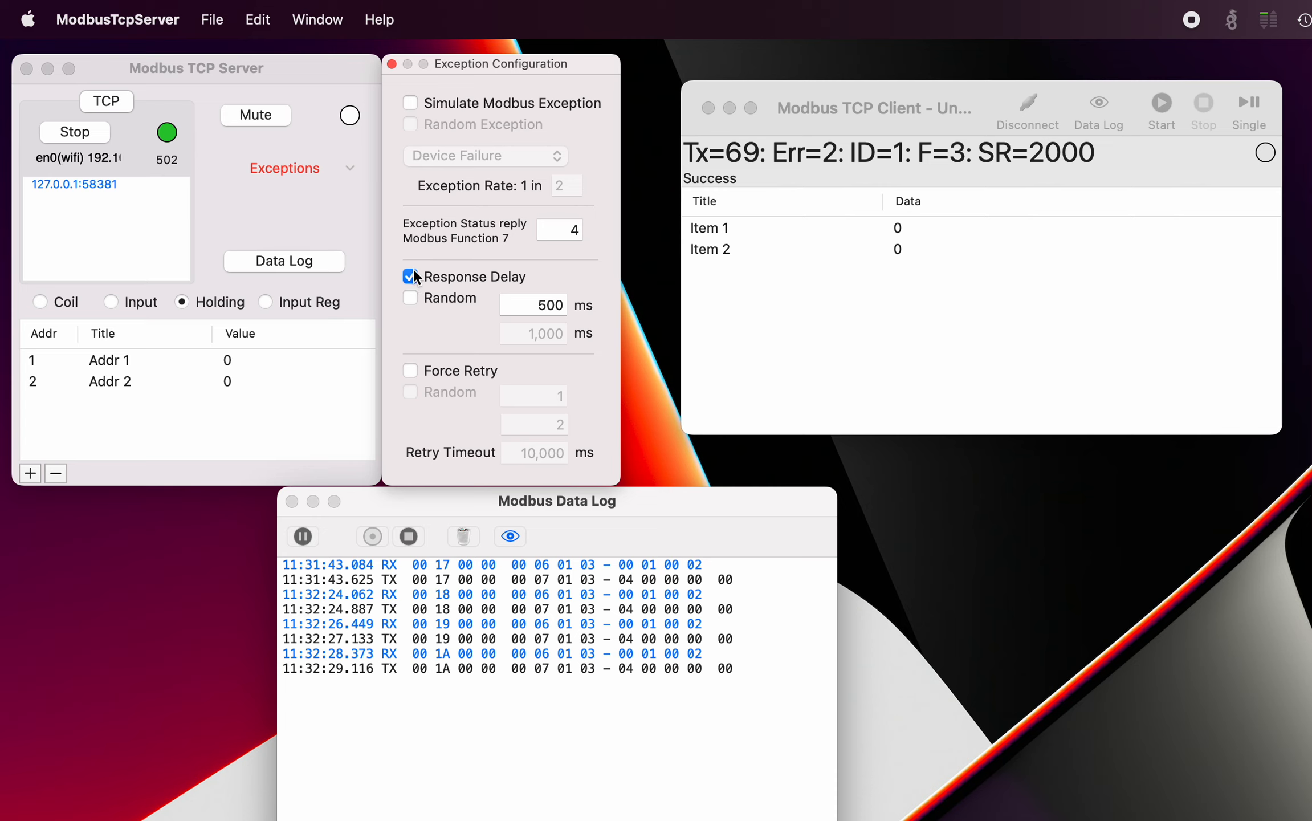
pyautogui.click(410, 277)
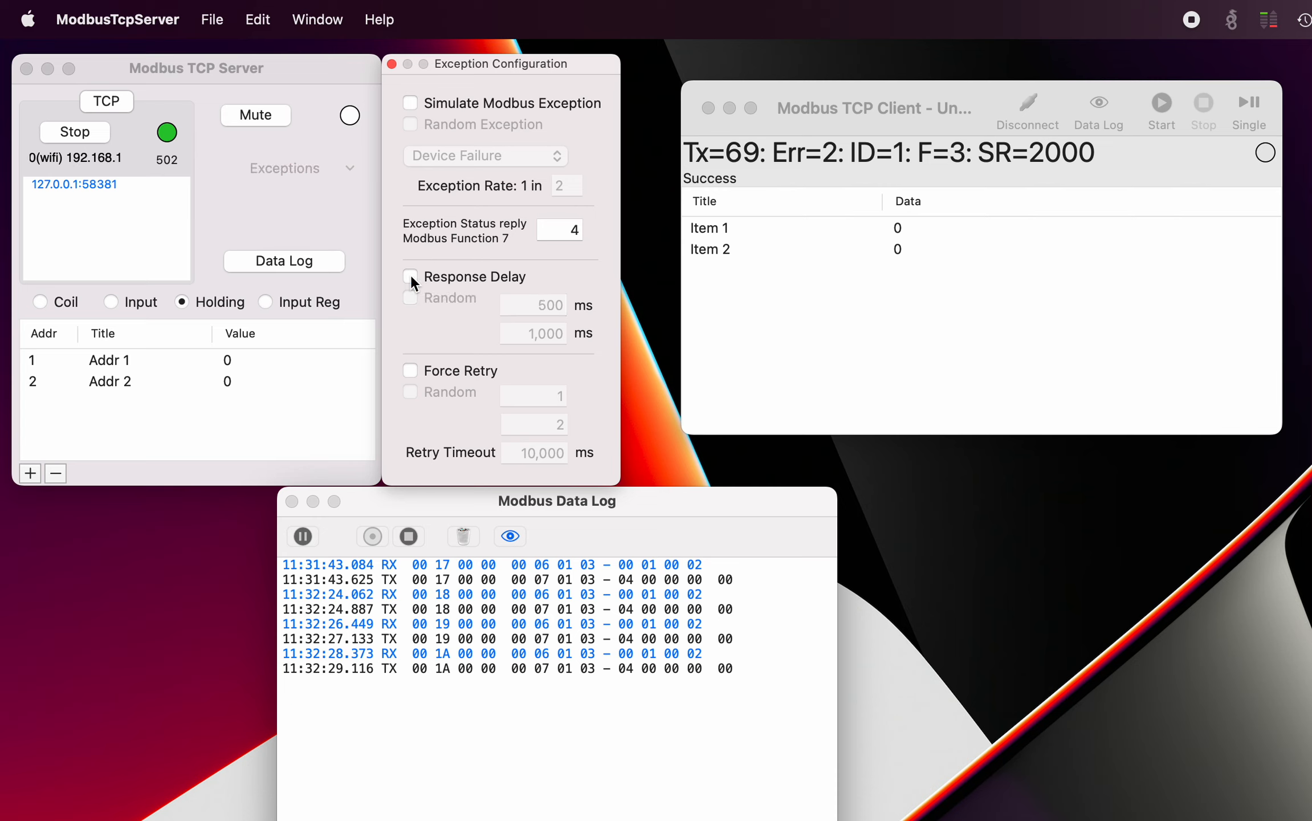
pyautogui.click(410, 371)
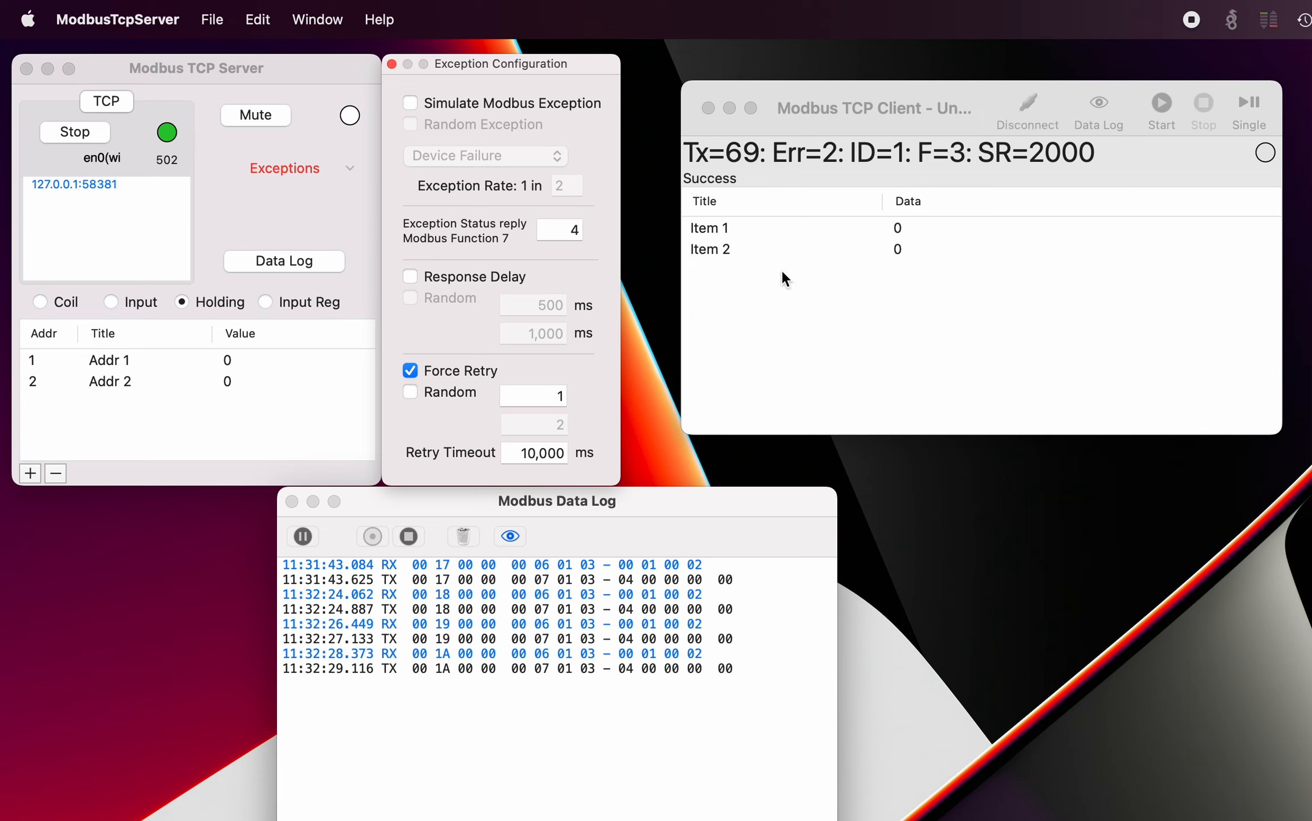
pyautogui.click(1006, 84)
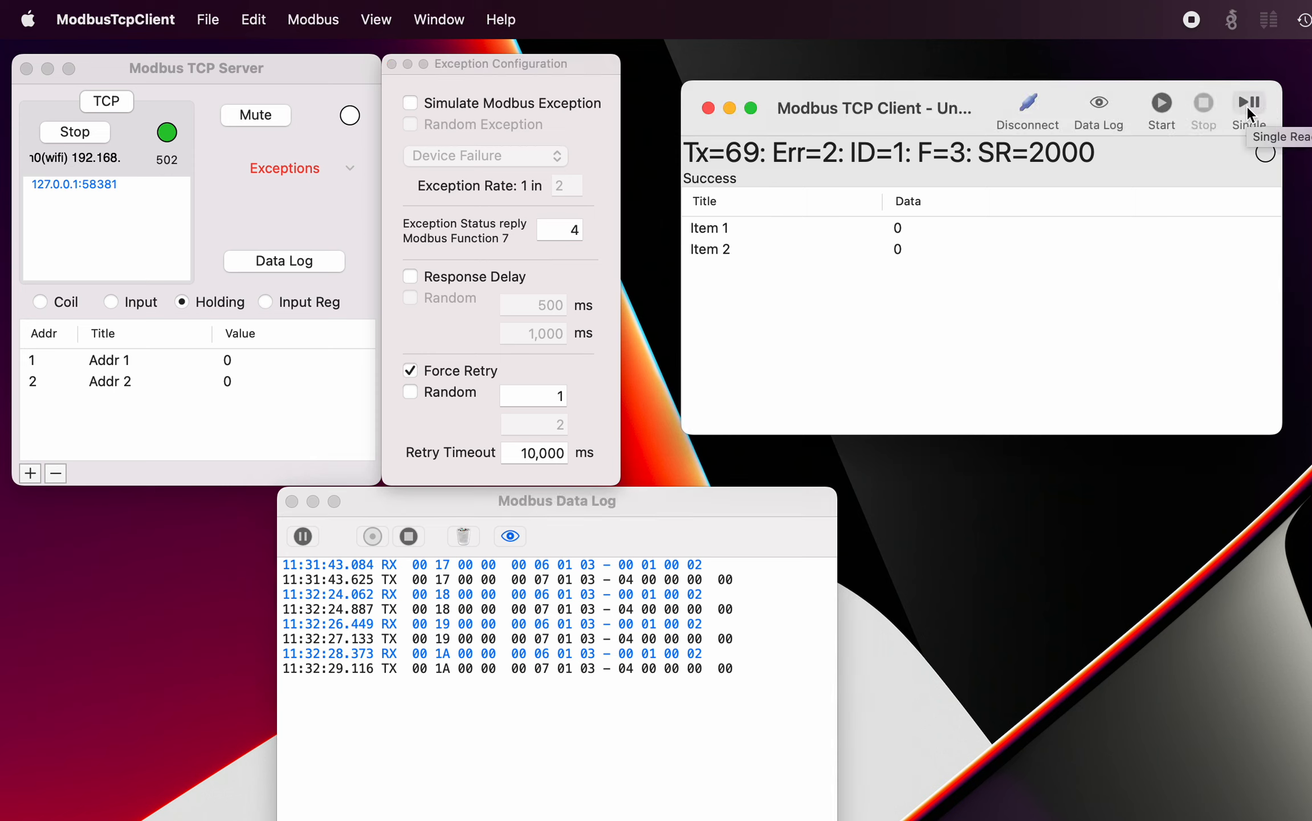
pyautogui.click(1247, 105)
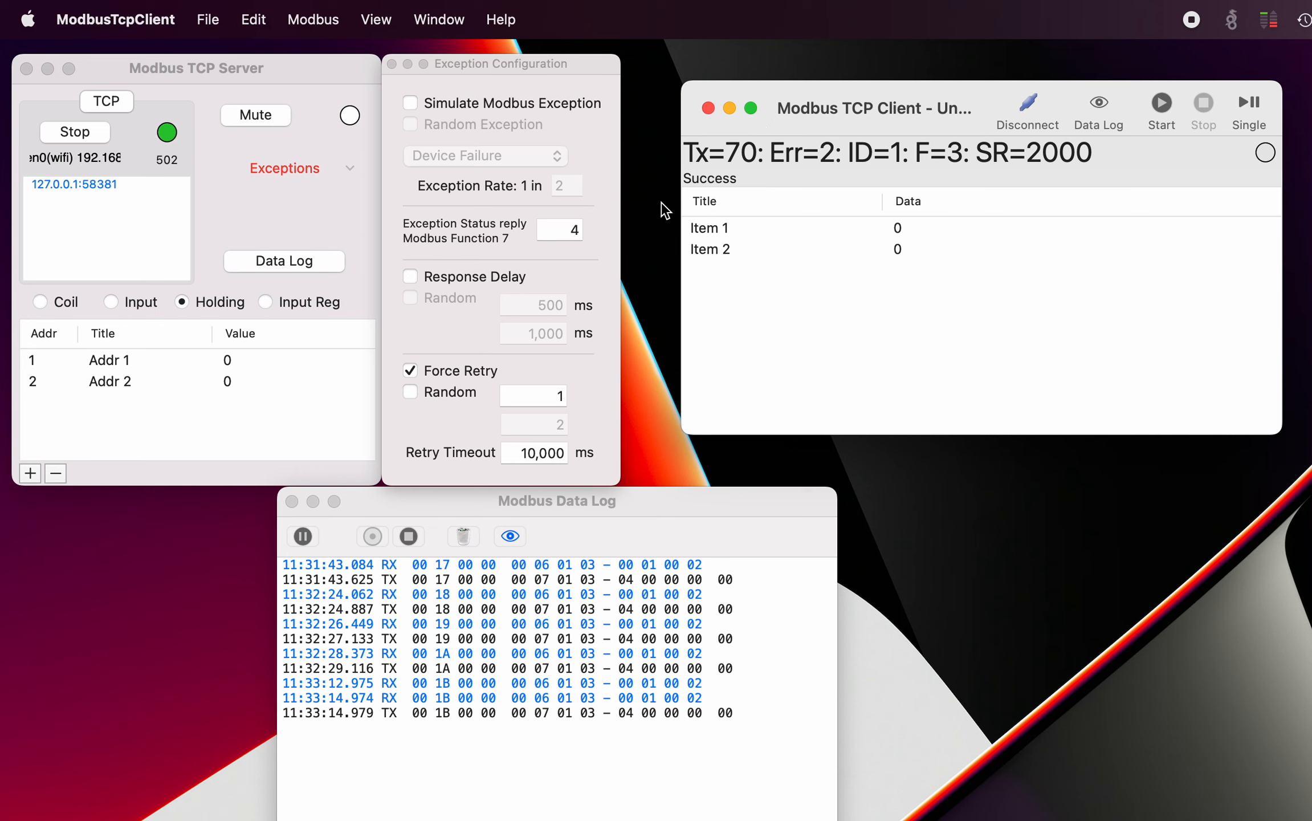
# Step: Enable Random for Force Retry, select the maximum retry count, and turn Random off again
pyautogui.click(409, 394)
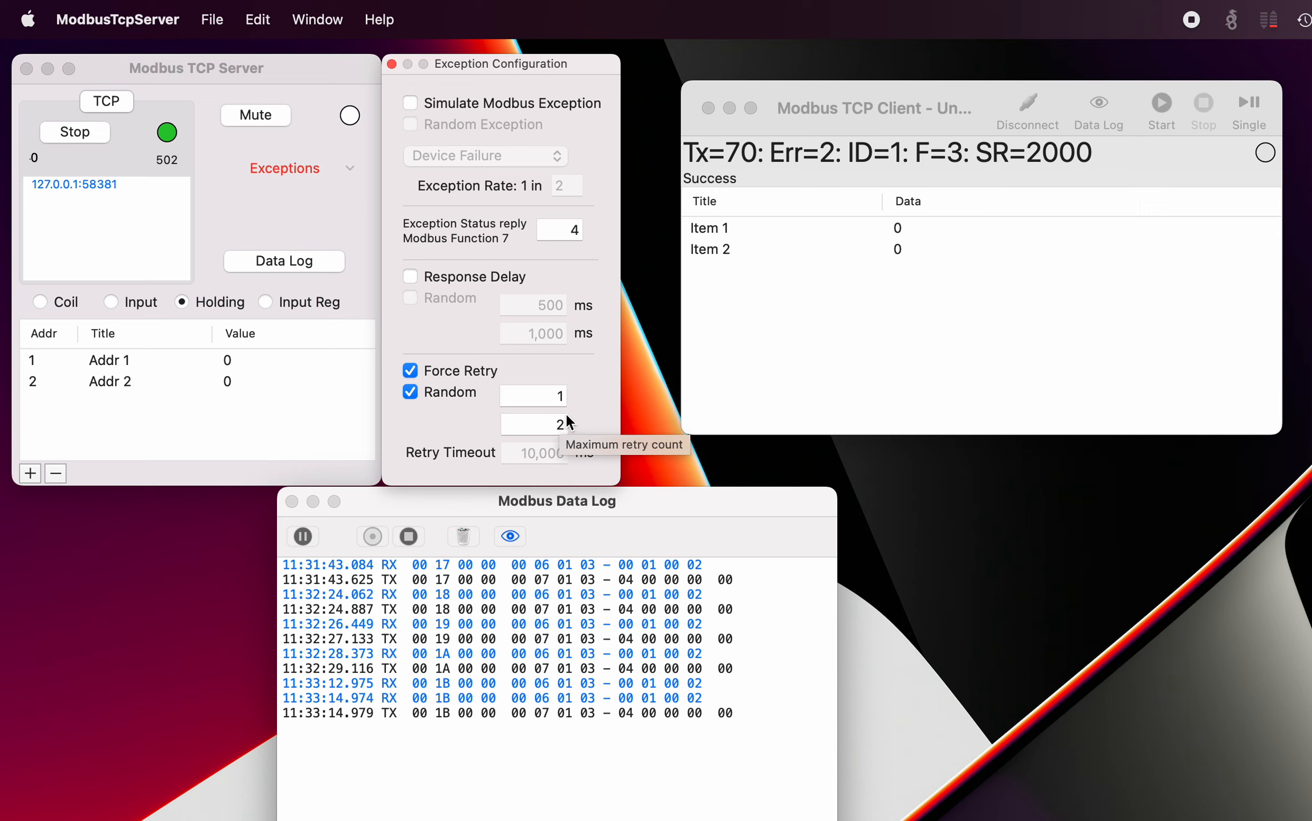
pyautogui.click(562, 424)
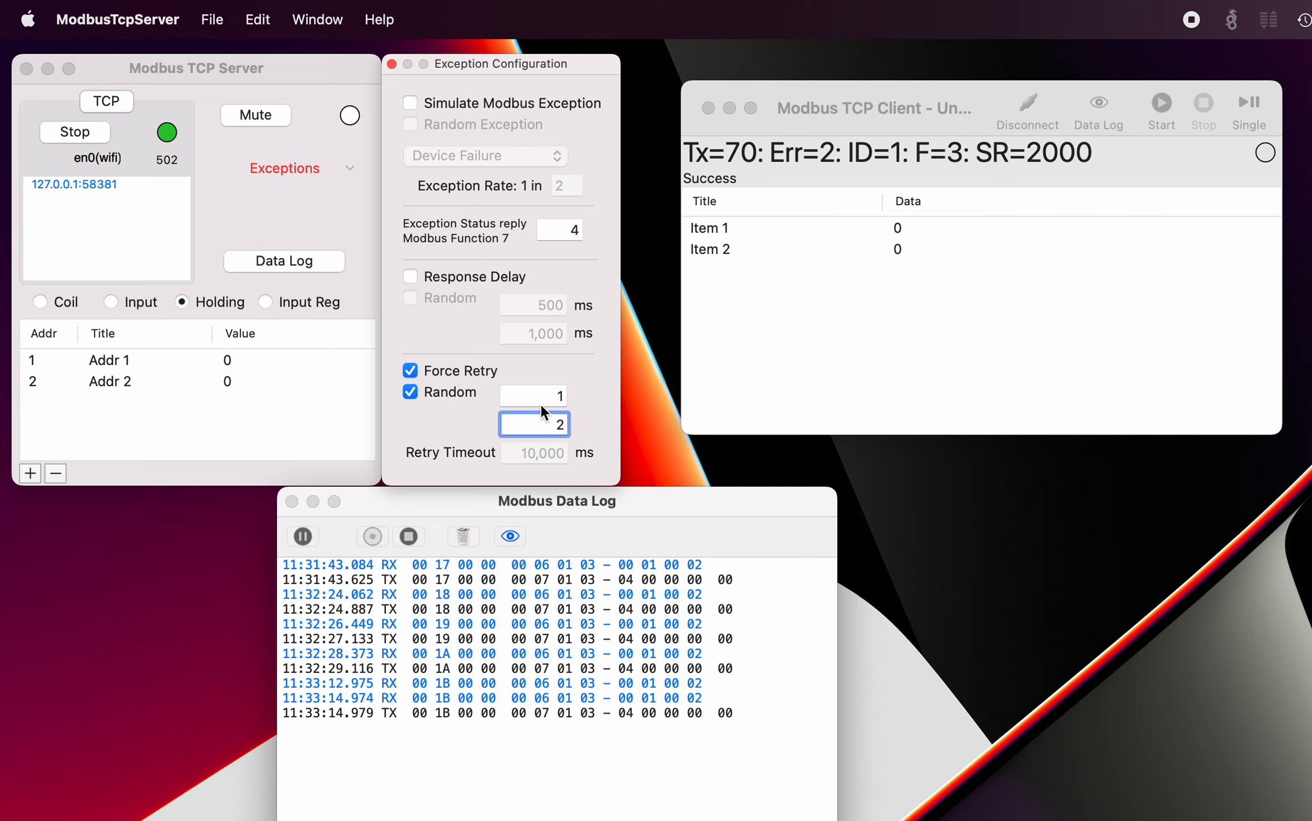
pyautogui.click(410, 391)
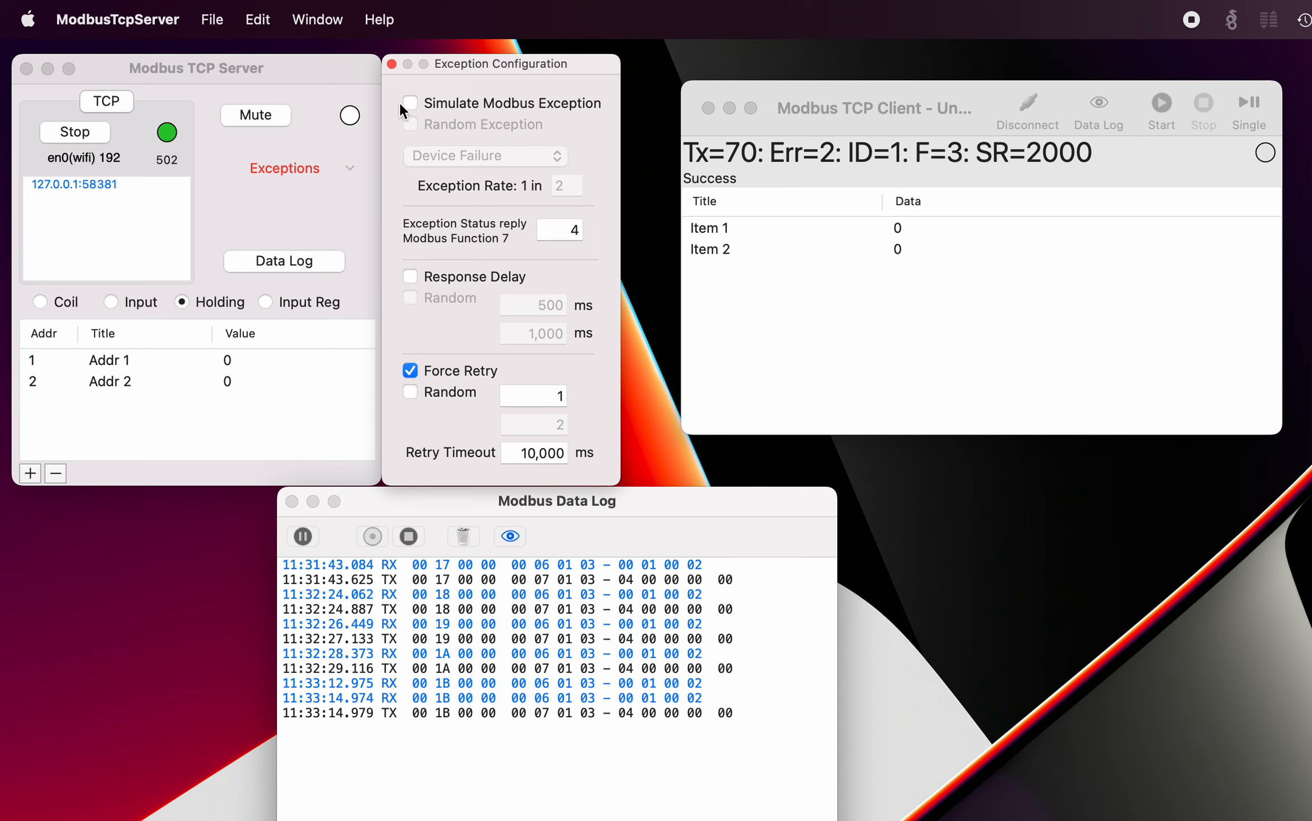
# Step: Reopen the exception configuration and toggle Response Delay and Simulate Modbus Exception on and back off
pyautogui.click(391, 64)
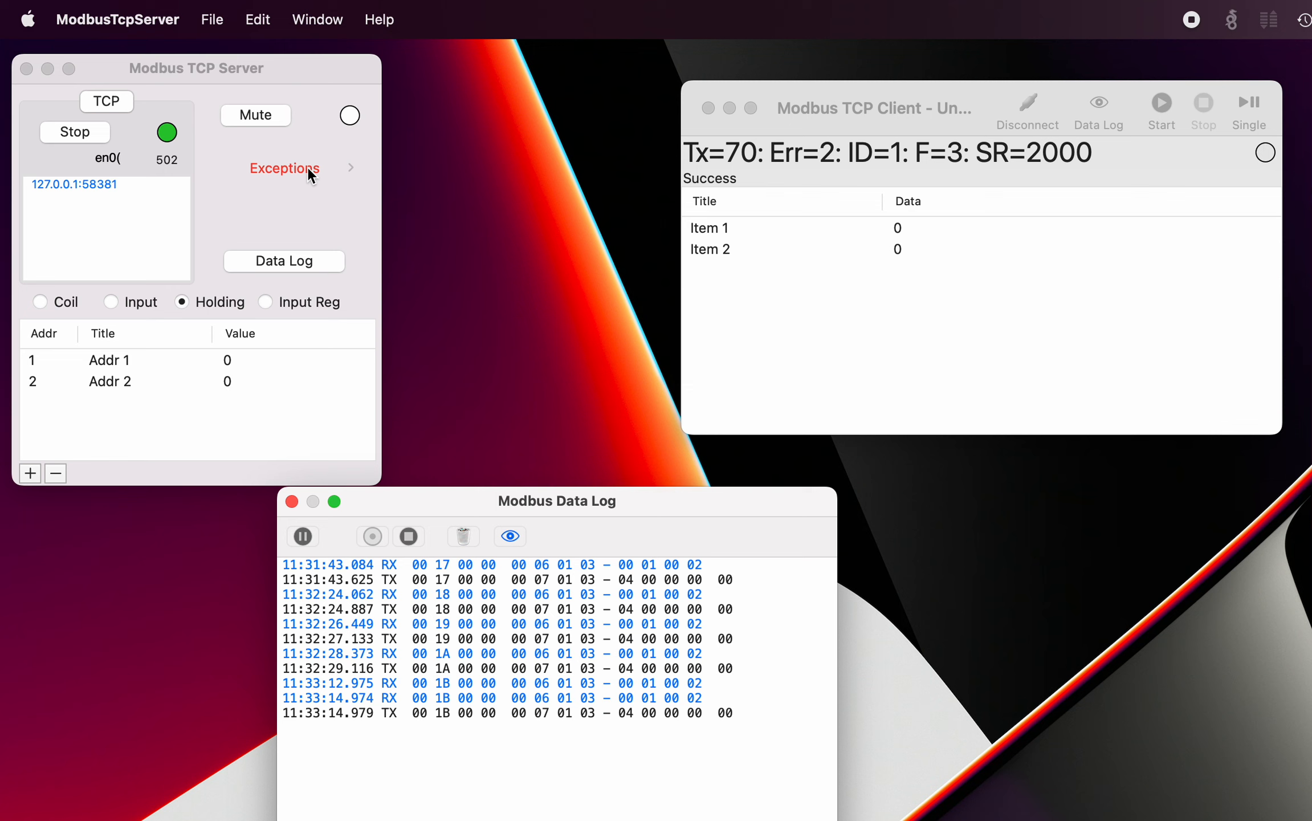
pyautogui.click(308, 166)
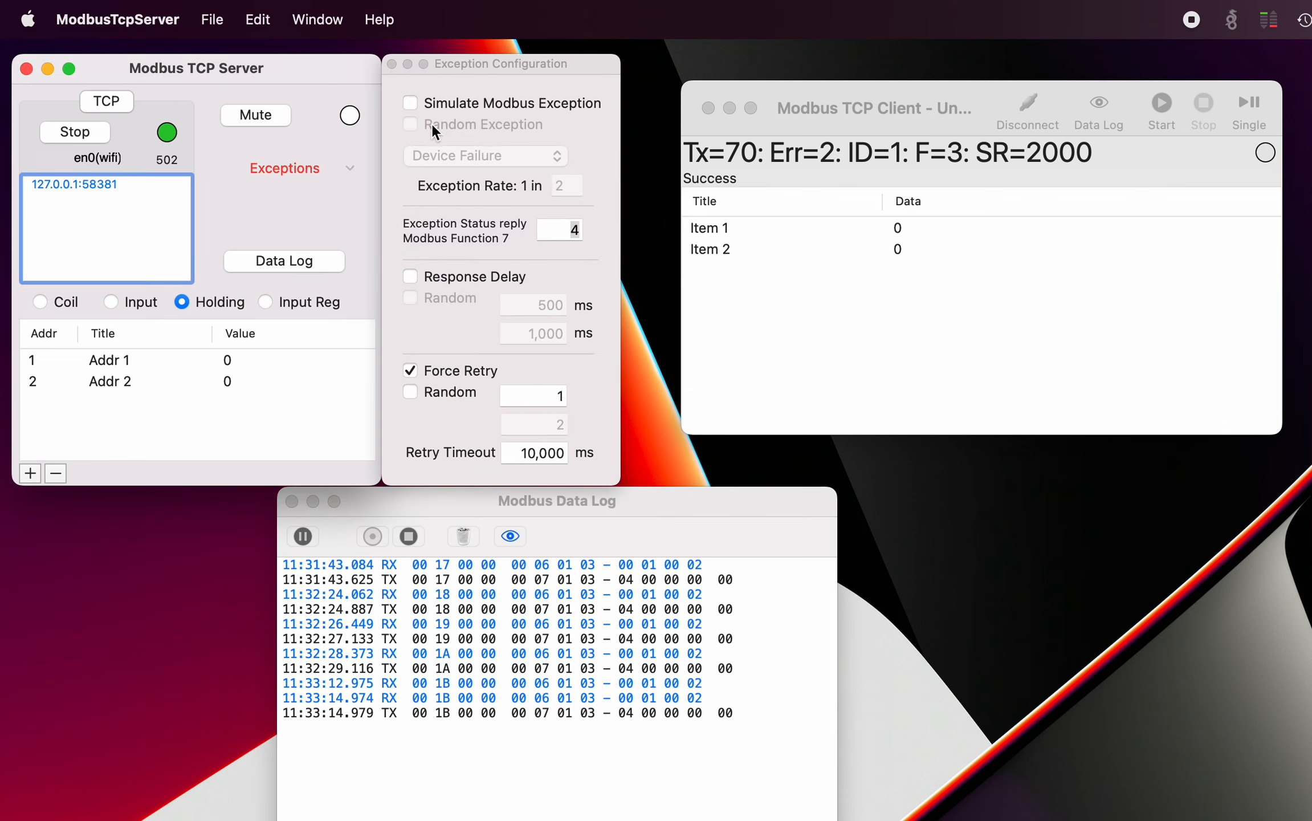
pyautogui.click(410, 277)
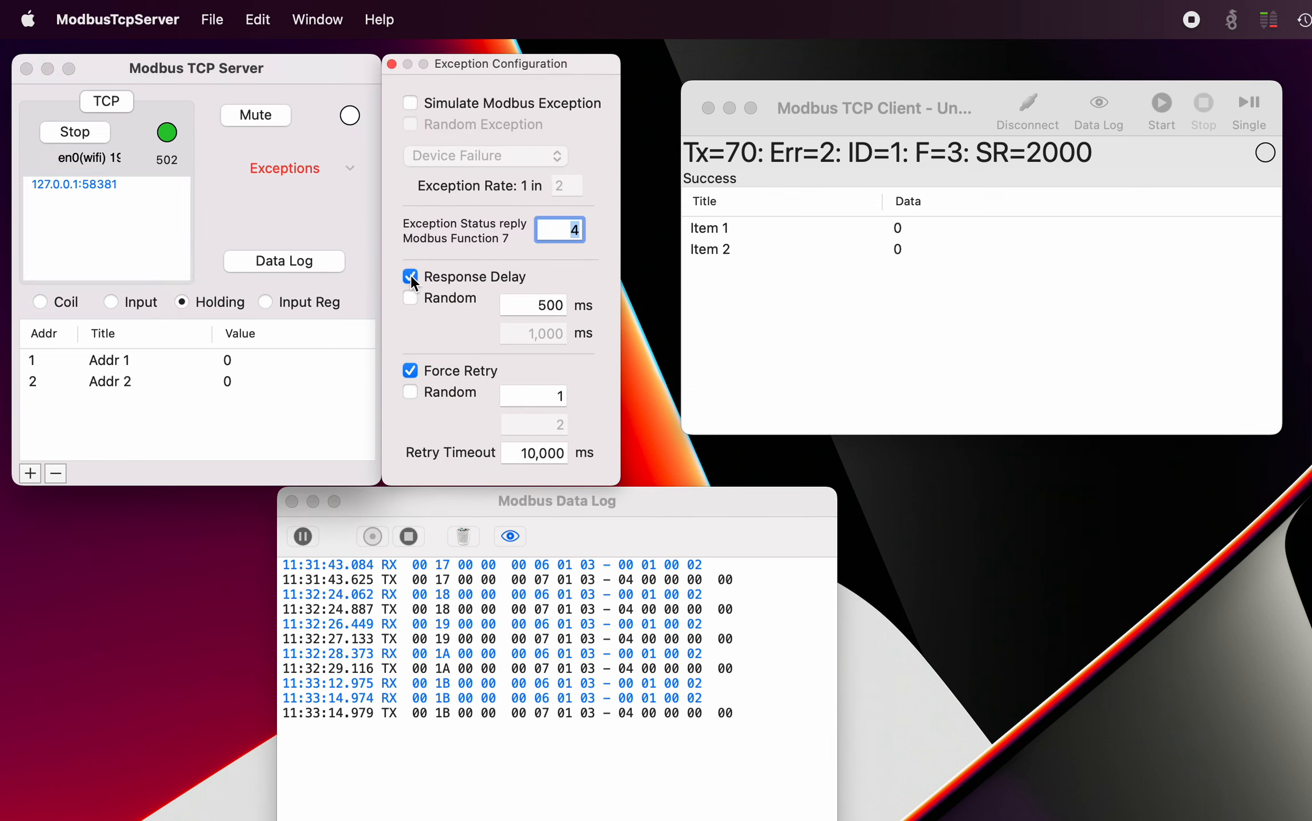
pyautogui.click(409, 104)
pyautogui.click(409, 103)
pyautogui.click(410, 276)
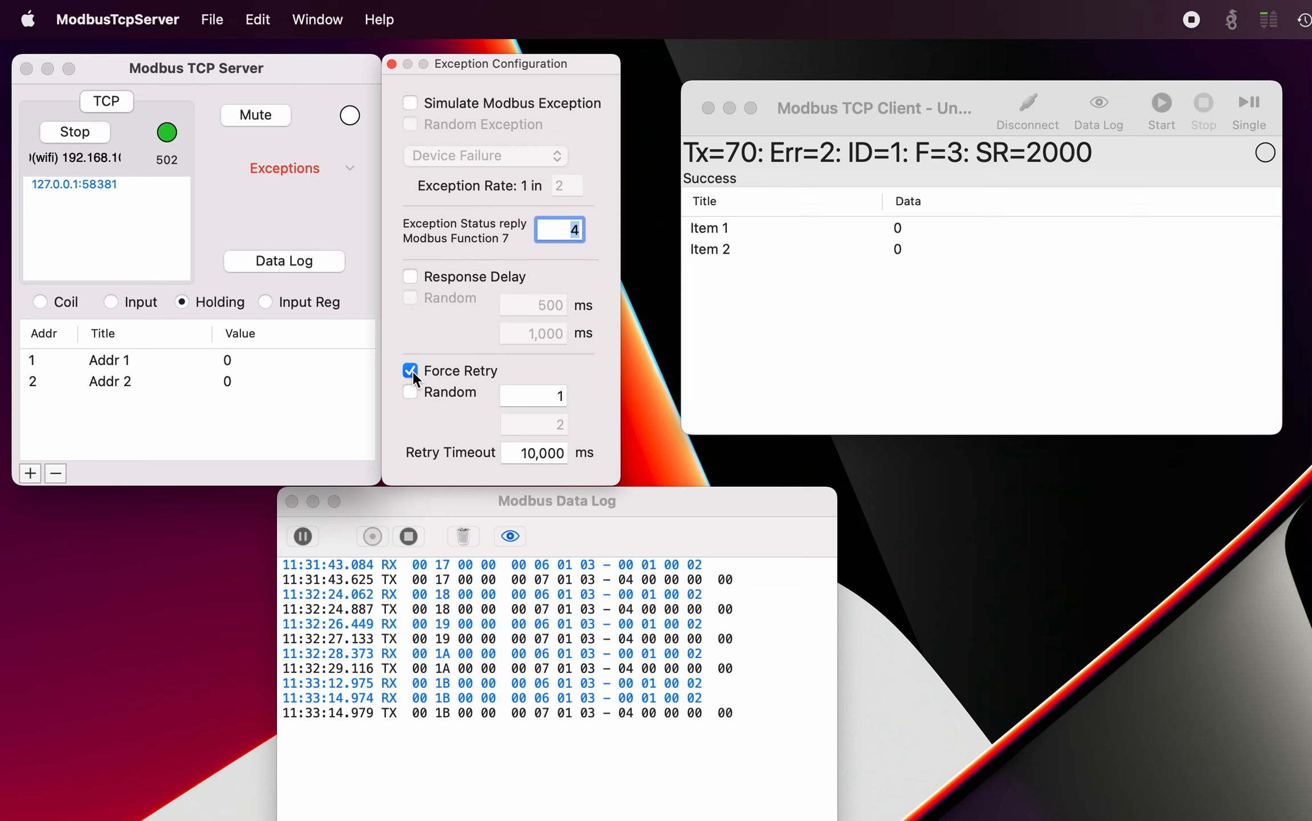
# Step: Disable Force Retry and close the exception configuration
pyautogui.click(411, 370)
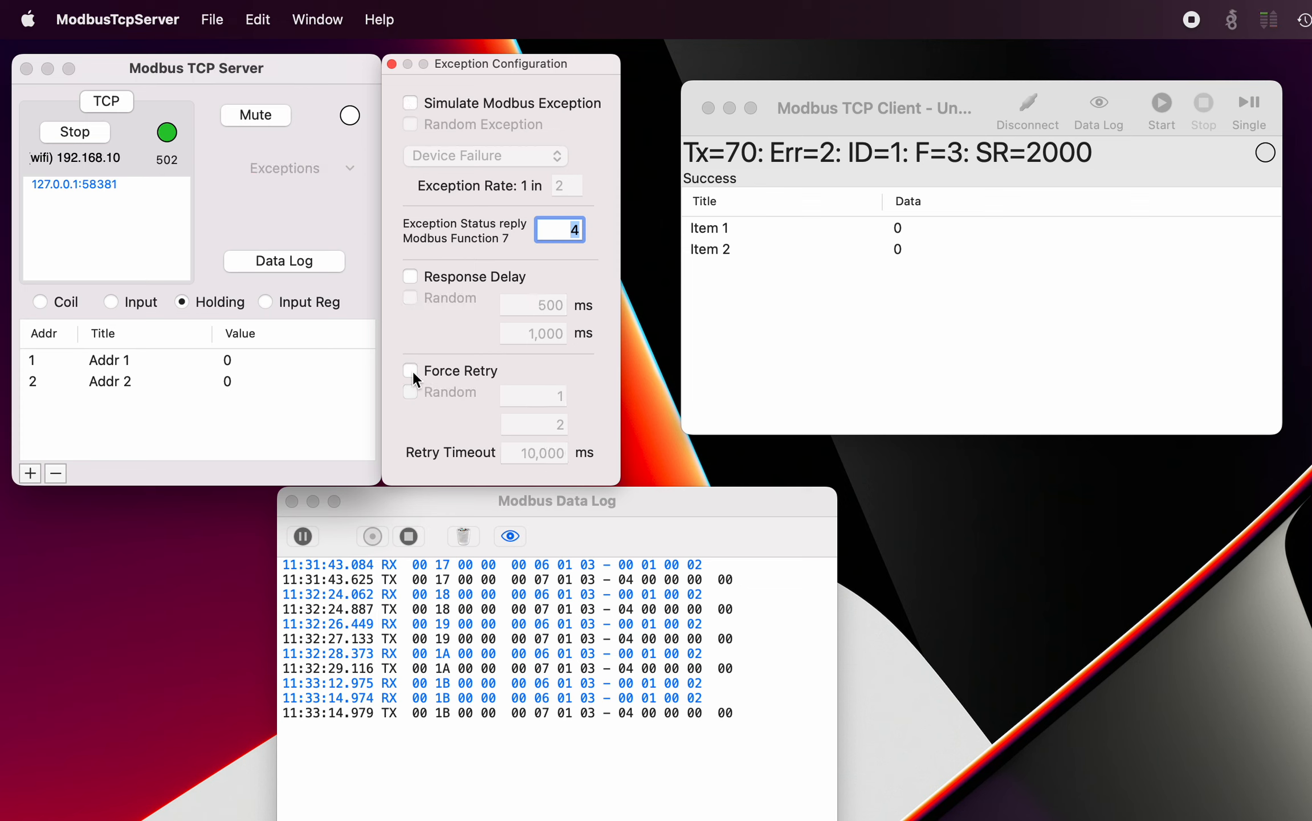
pyautogui.click(391, 64)
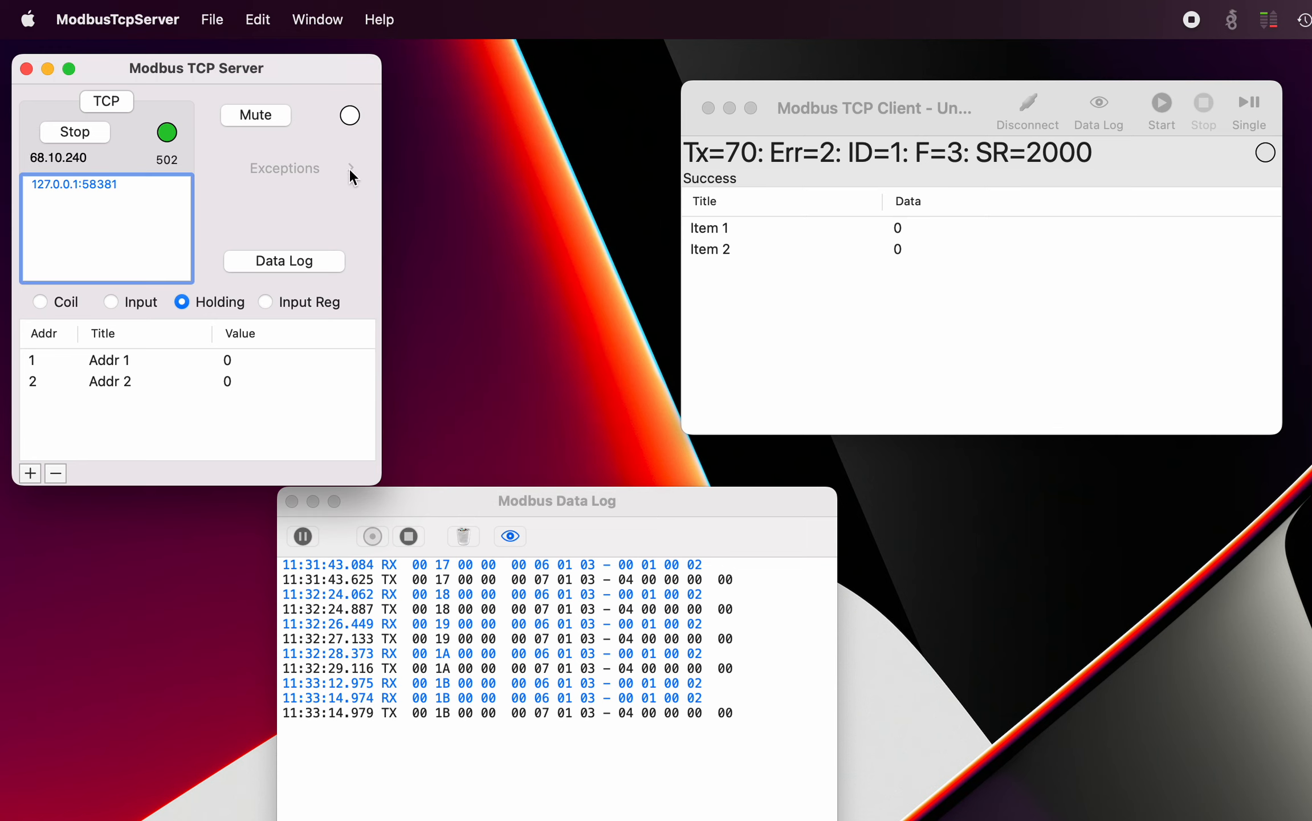
# Step: Open and close the server's exception configuration twice to demonstrate access to it
pyautogui.click(288, 170)
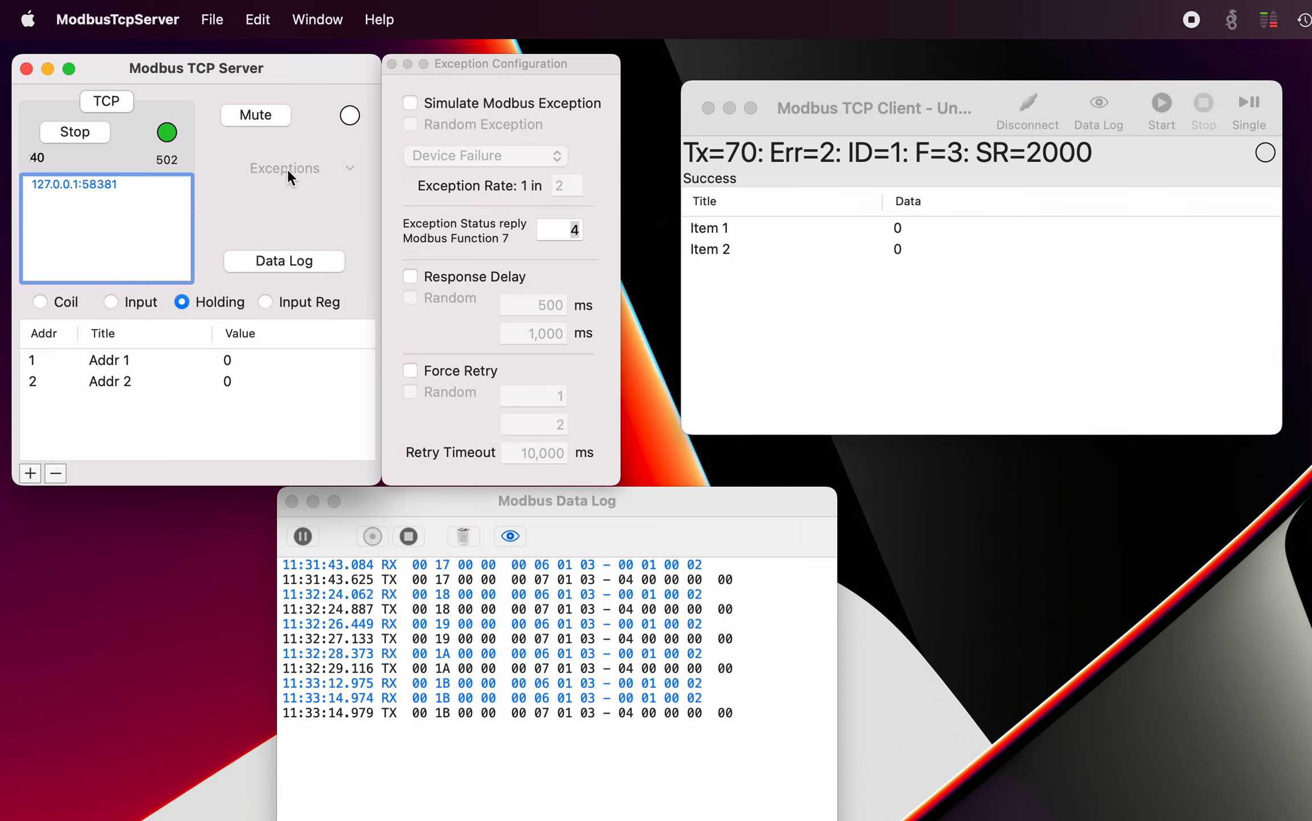
pyautogui.click(391, 64)
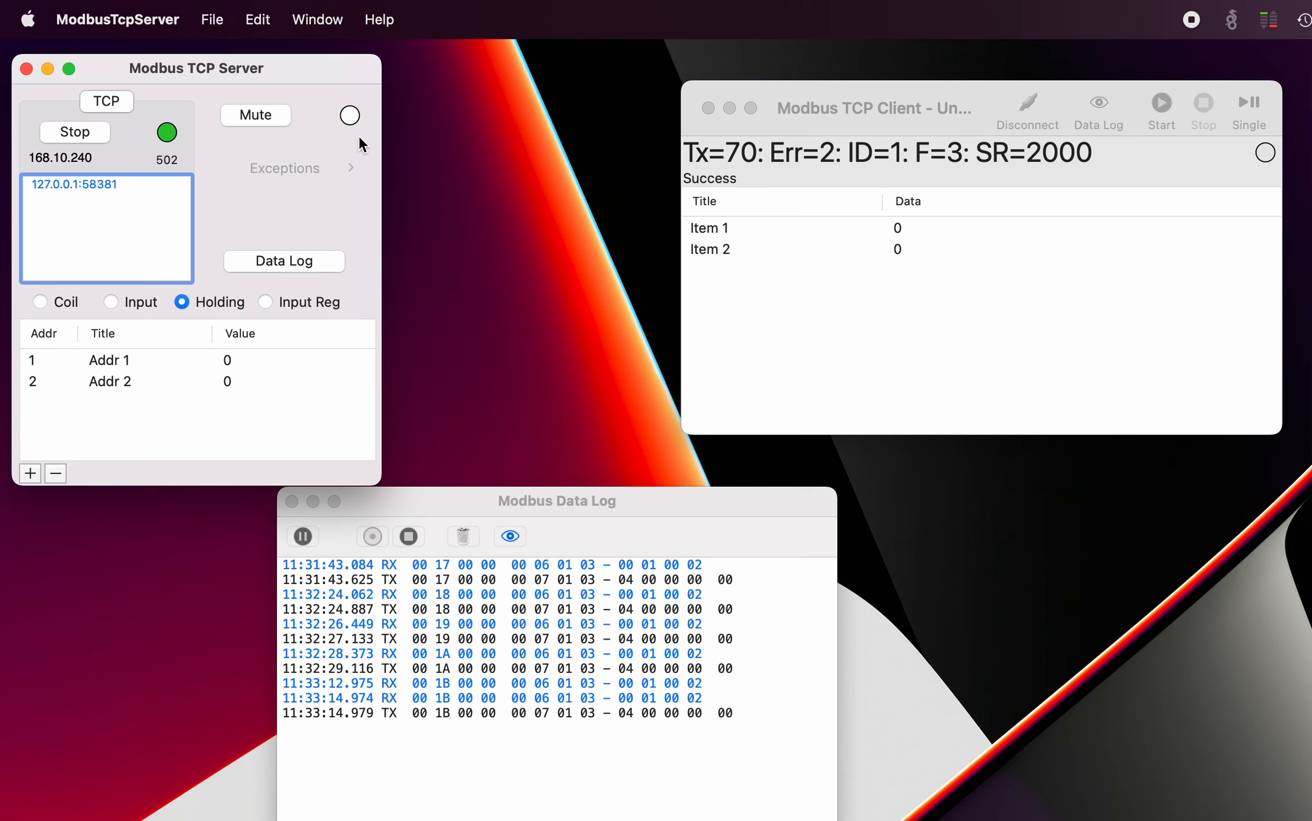
pyautogui.click(351, 166)
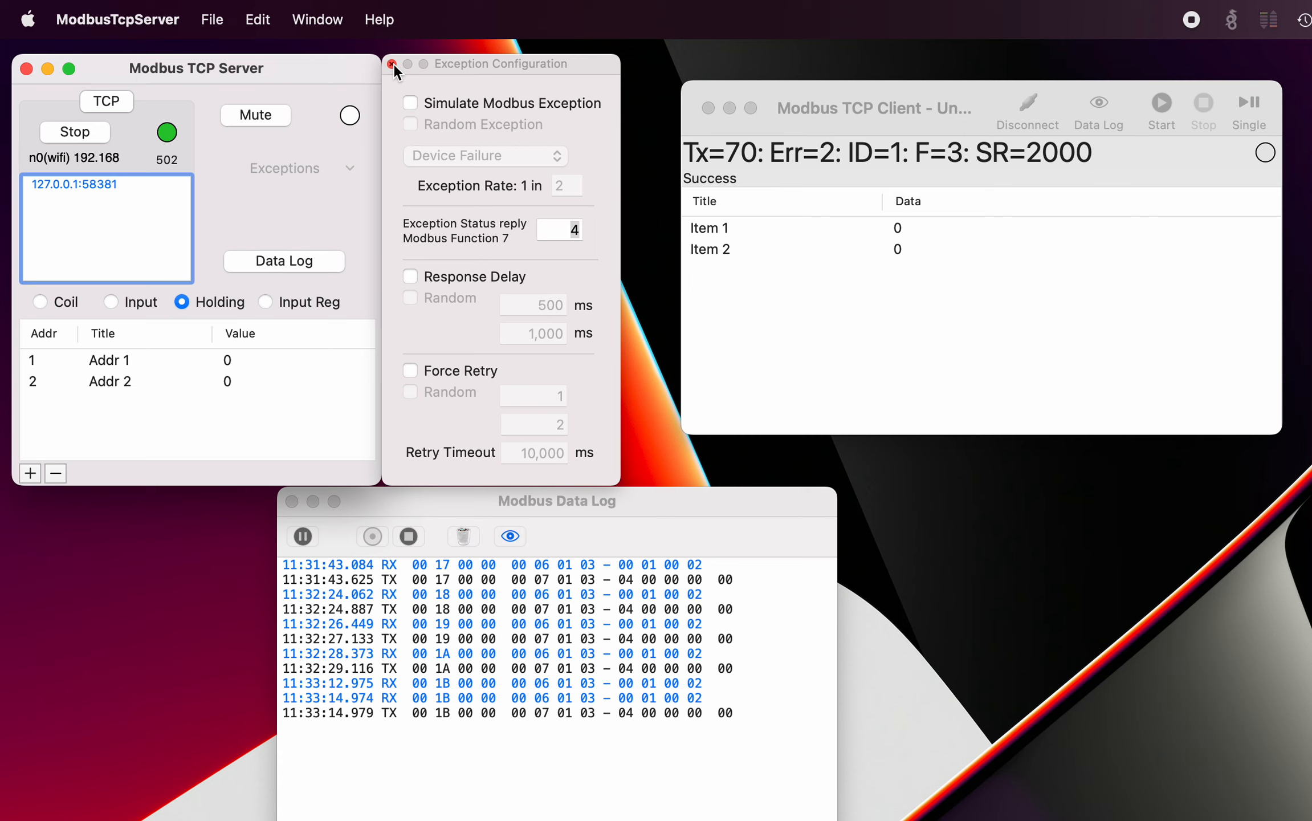
pyautogui.click(392, 64)
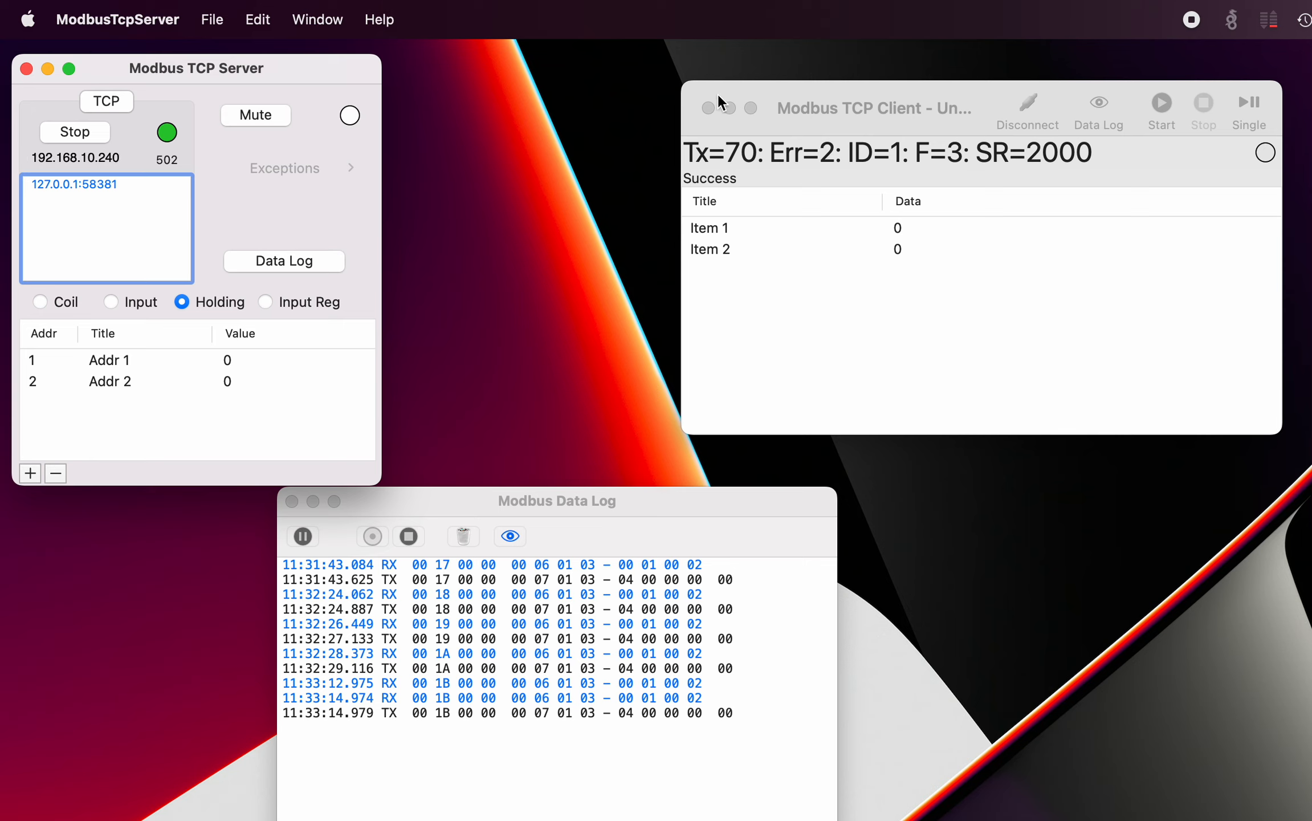
# Step: Close the Modbus TCP client window
pyautogui.click(707, 108)
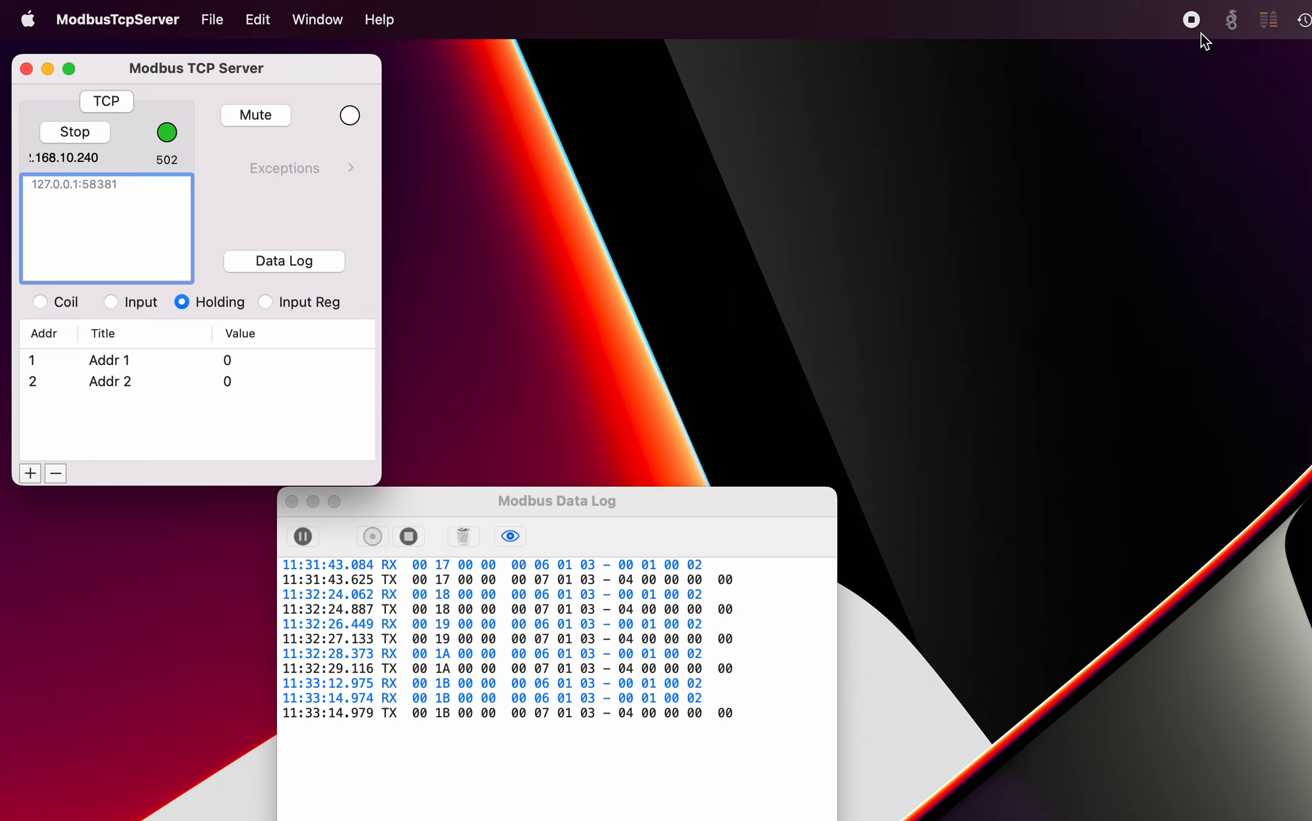